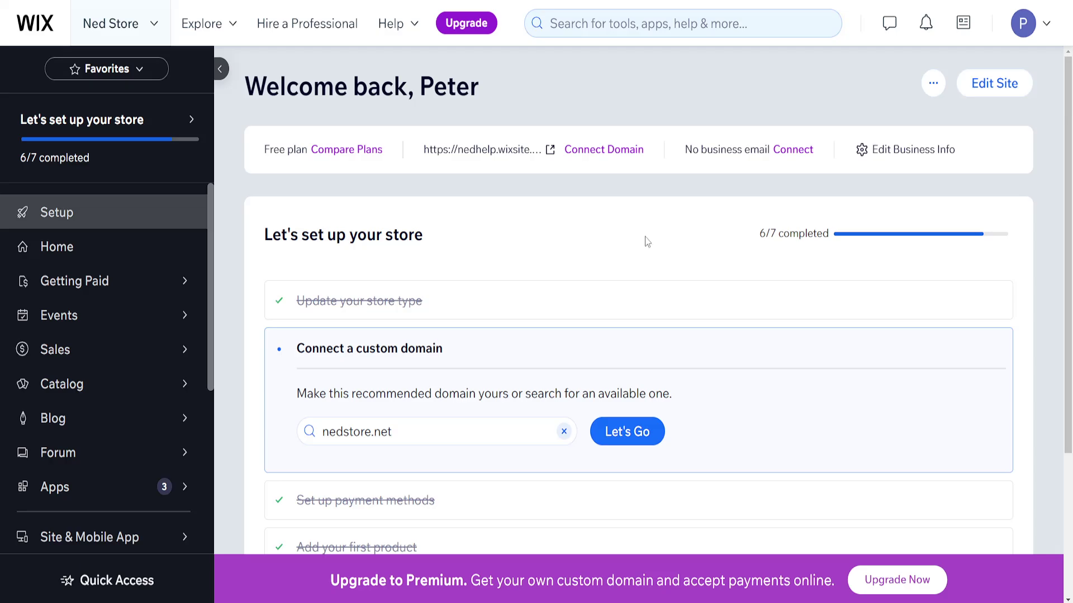
- Scroll through the Wix Dashboard for the Ned Store site
{"action": "scroll", "coordinate": [646, 242], "scroll_direction": "down", "scroll_amount": 1}
{"action": "scroll", "coordinate": [644, 240], "scroll_direction": "up", "scroll_amount": 1}
{"action": "scroll", "coordinate": [604, 271], "scroll_direction": "down", "scroll_amount": 1}
{"action": "scroll", "coordinate": [619, 267], "scroll_direction": "up", "scroll_amount": 1}
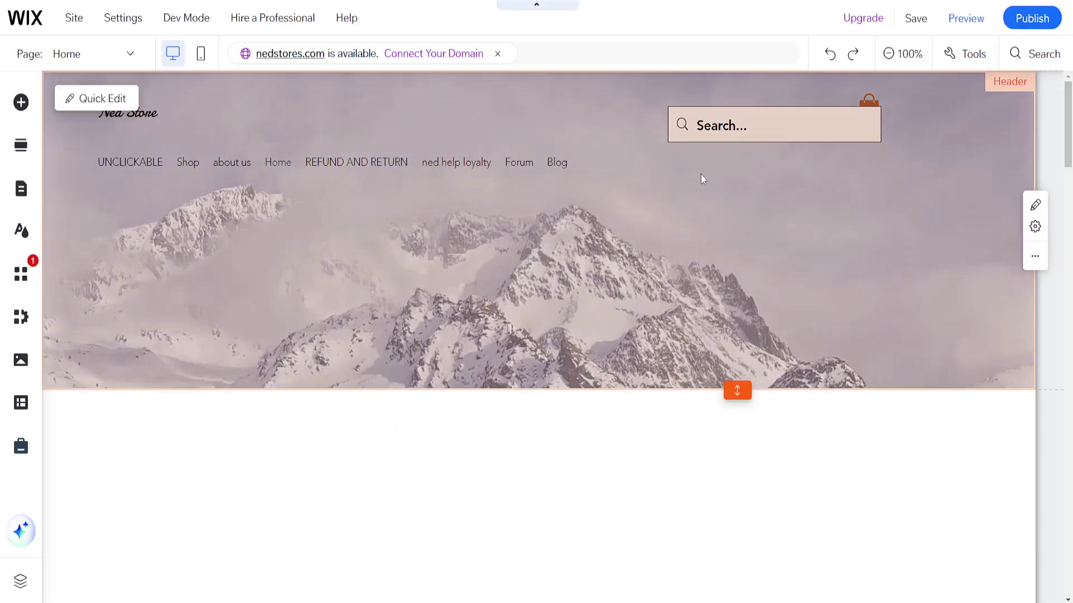
- Search the editor for 'lead collector' and open the Lead Collection Form app page
{"action": "left_click", "coordinate": [1035, 56]}
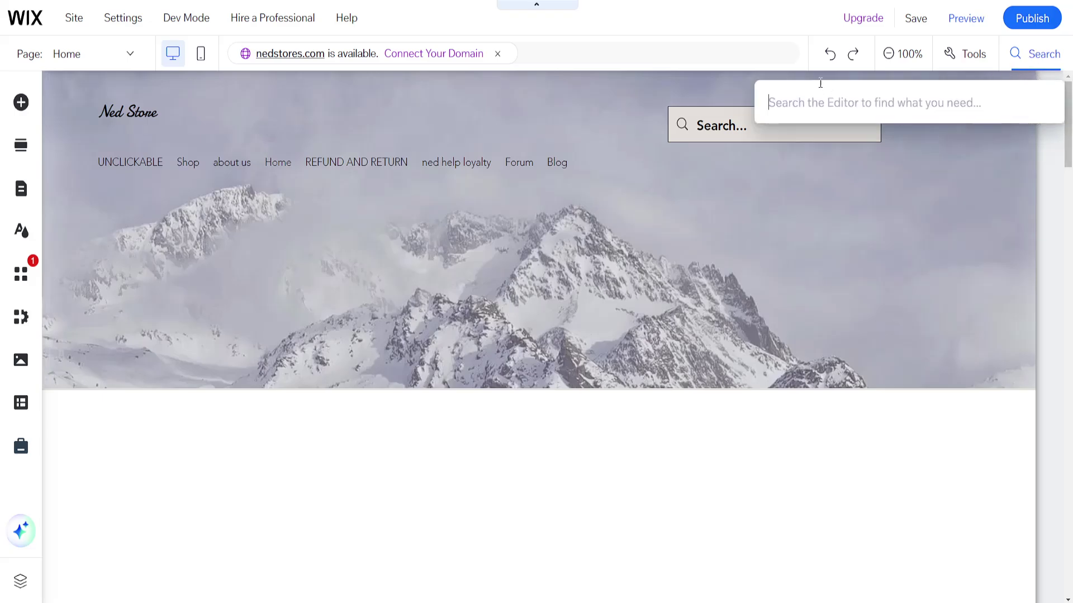
{"action": "type", "text": "lead collector"}
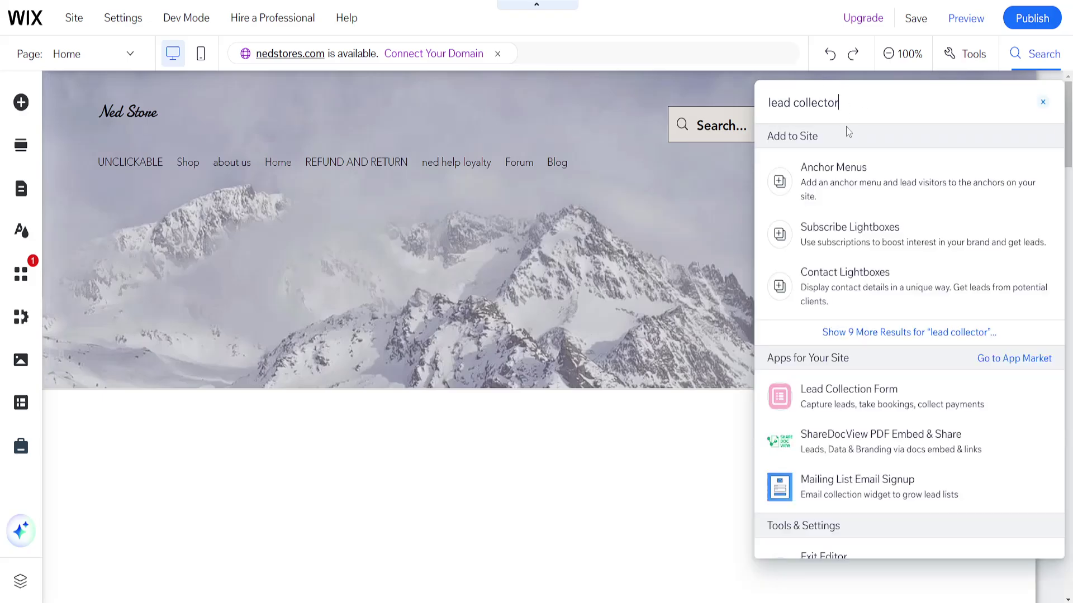
{"action": "mouse_move", "coordinate": [831, 394]}
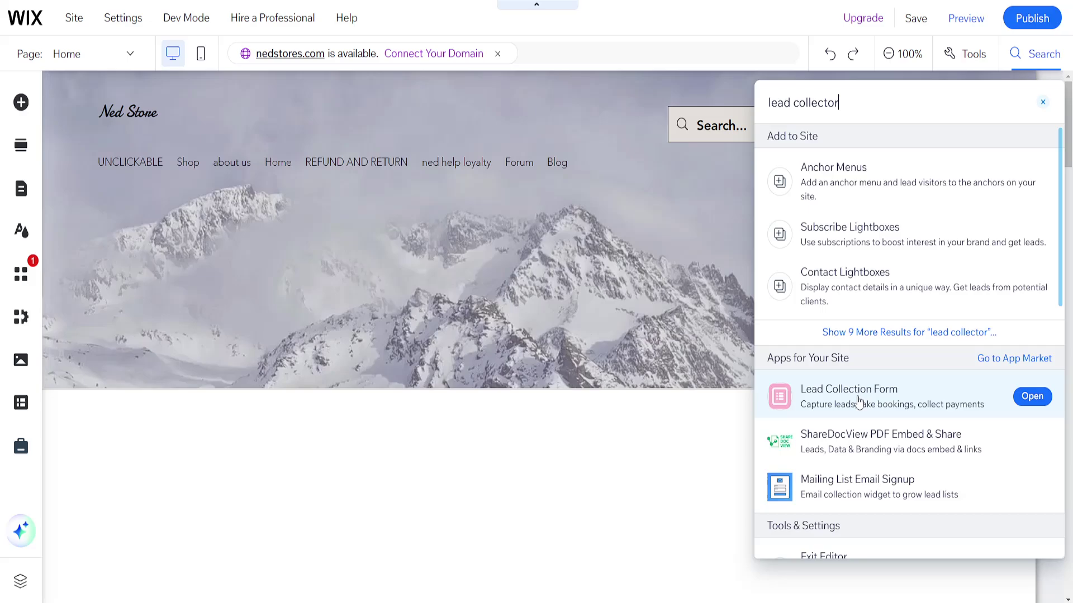
{"action": "left_click", "coordinate": [1028, 396]}
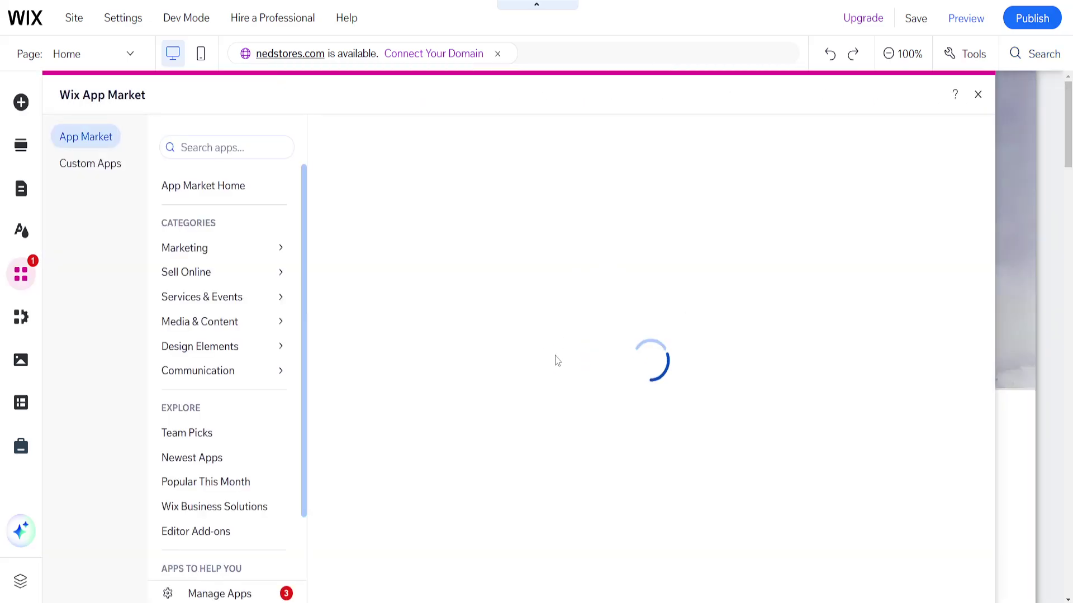
- Add Lead Collection Form to the site, accepting its requested permissions
{"action": "left_click", "coordinate": [450, 338]}
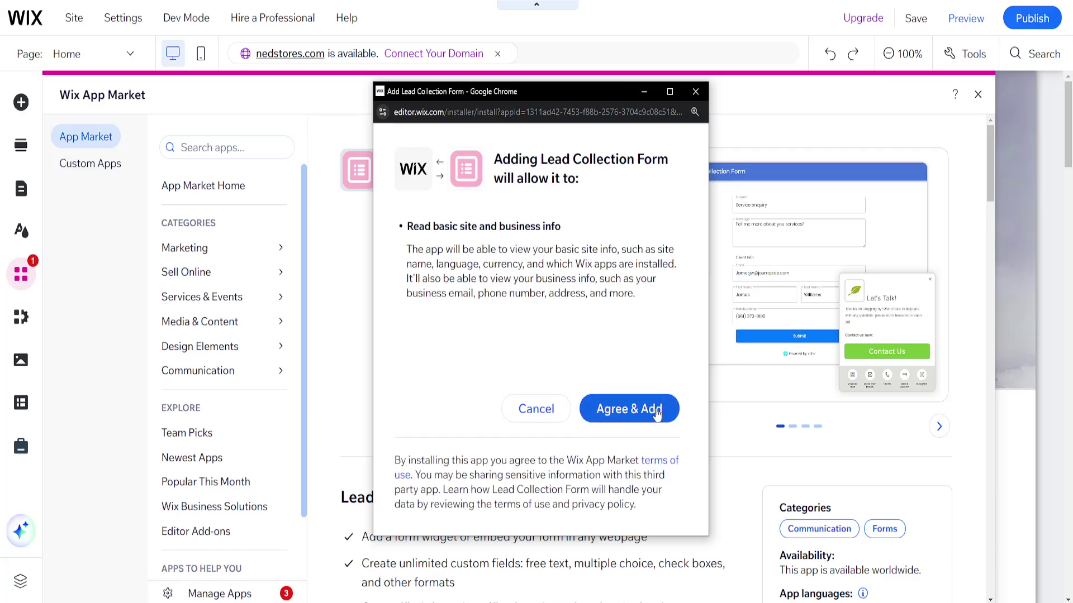
{"action": "left_click", "coordinate": [637, 406]}
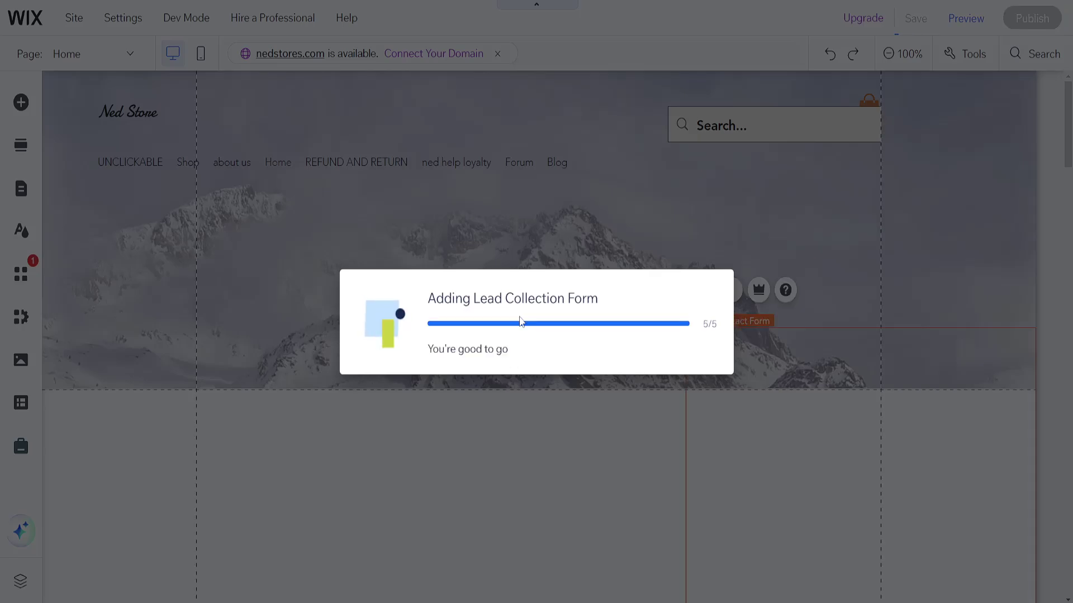
- Scroll the canvas down to the newly added Let's Talk widget
{"action": "scroll", "coordinate": [594, 330], "scroll_direction": "down", "scroll_amount": 5}
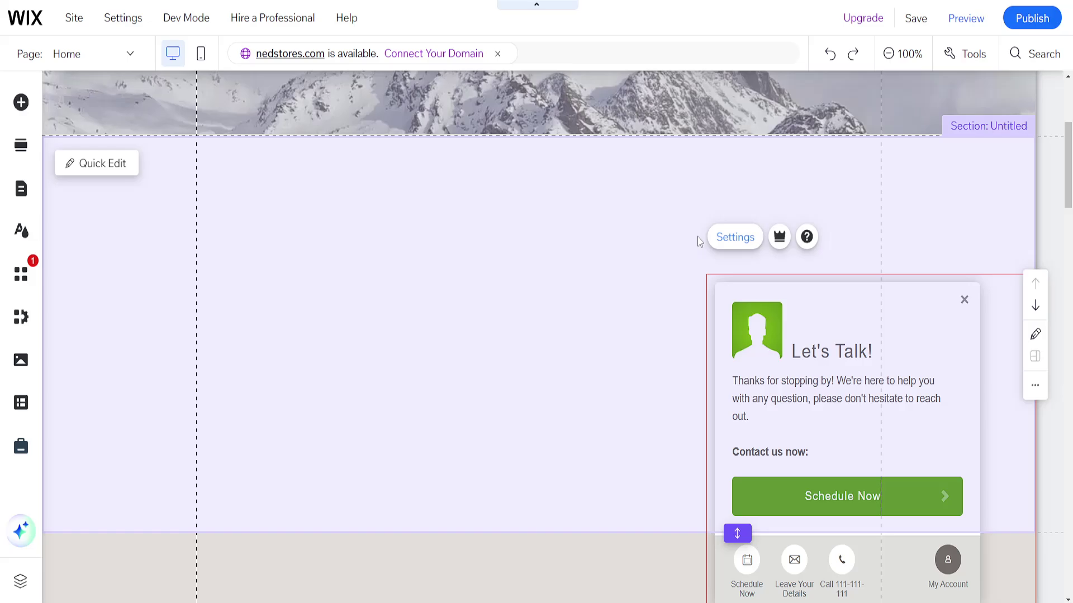
- Open the widget's Active Contact Form settings, autofill the email and submit the sign-up
{"action": "left_click", "coordinate": [736, 237]}
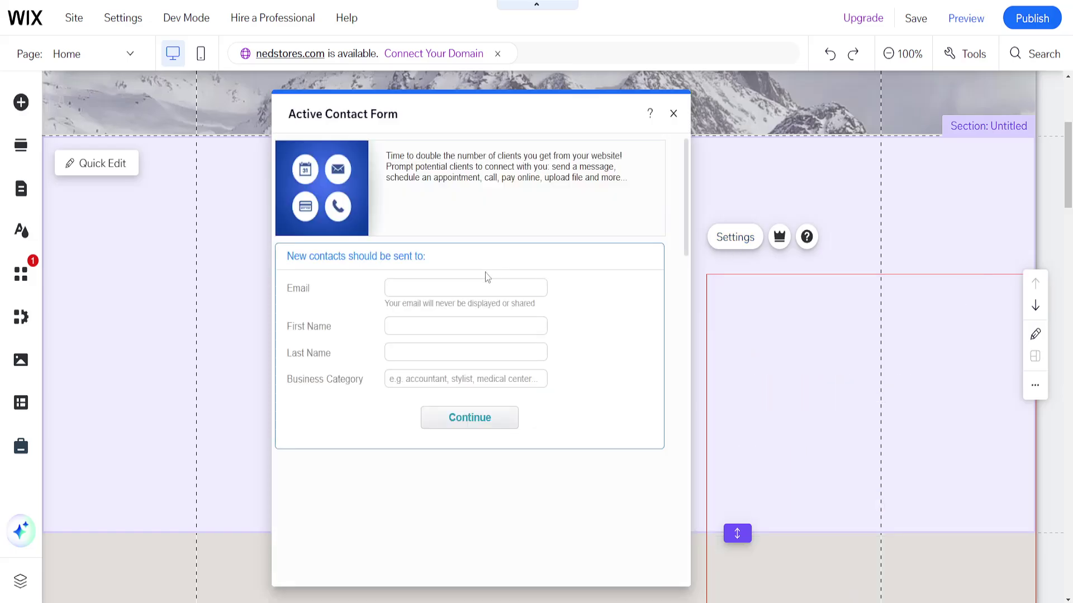
{"action": "left_click_drag", "start_coordinate": [384, 310], "coordinate": [480, 303]}
{"action": "left_click", "coordinate": [409, 289]}
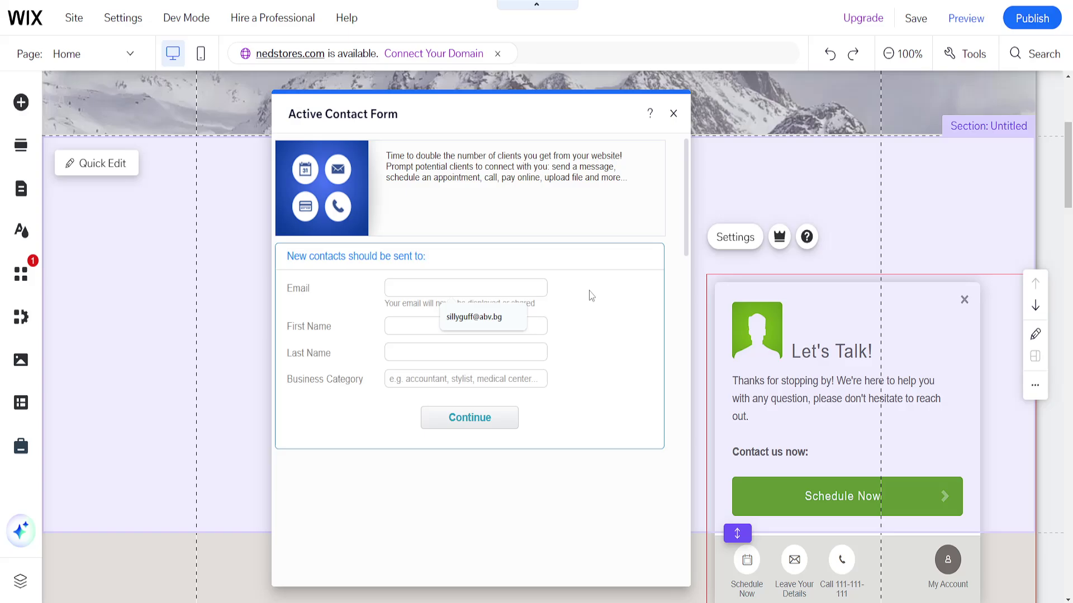
{"action": "left_click", "coordinate": [427, 287]}
{"action": "key", "text": "Down"}
{"action": "key", "text": "Return"}
{"action": "key", "text": "Tab"}
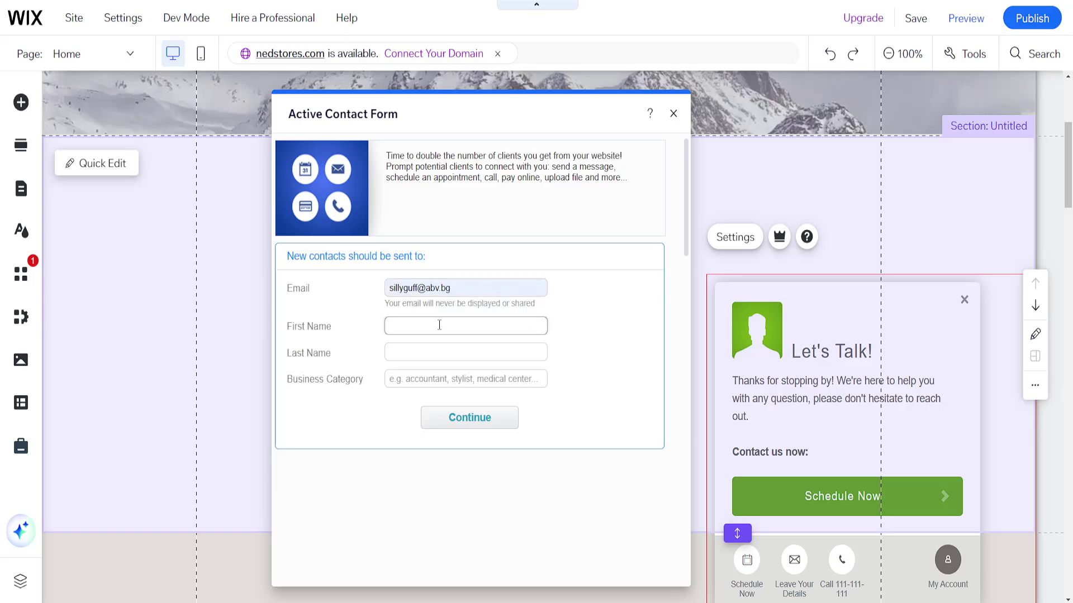
{"action": "left_click", "coordinate": [428, 352]}
{"action": "left_click", "coordinate": [420, 377]}
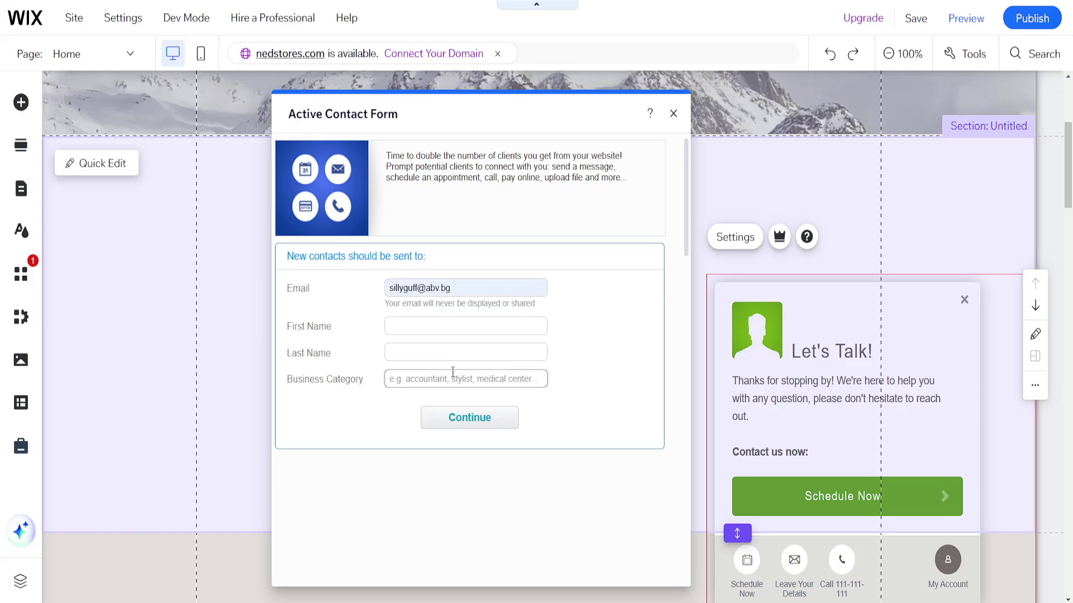
{"action": "left_click", "coordinate": [473, 425]}
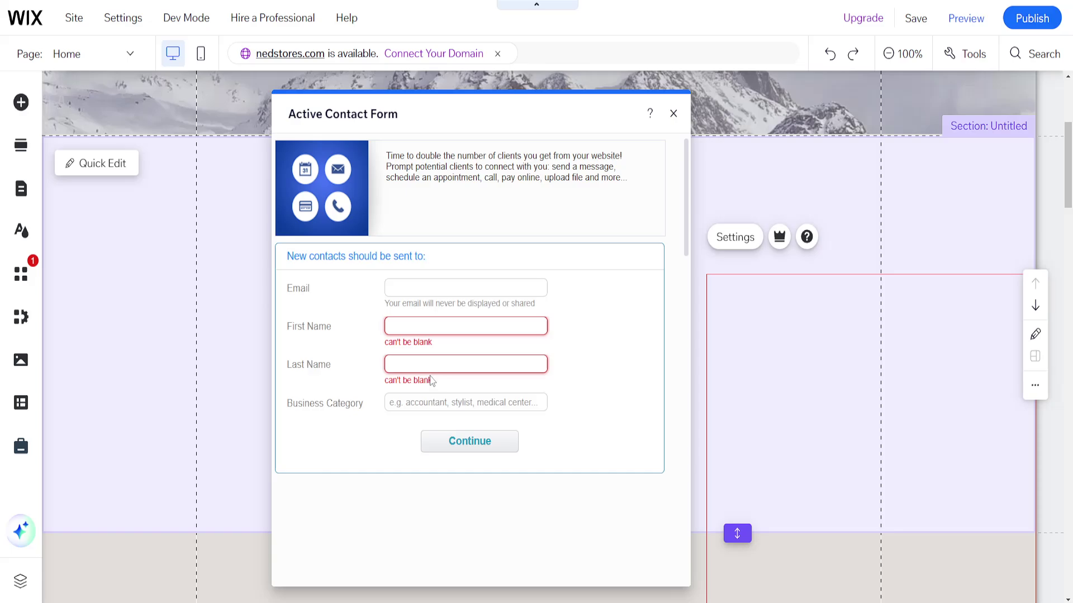
- Enter the contact's first and last name and submit the sign-up again
{"action": "left_click", "coordinate": [423, 329]}
{"action": "type", "text": "ned"}
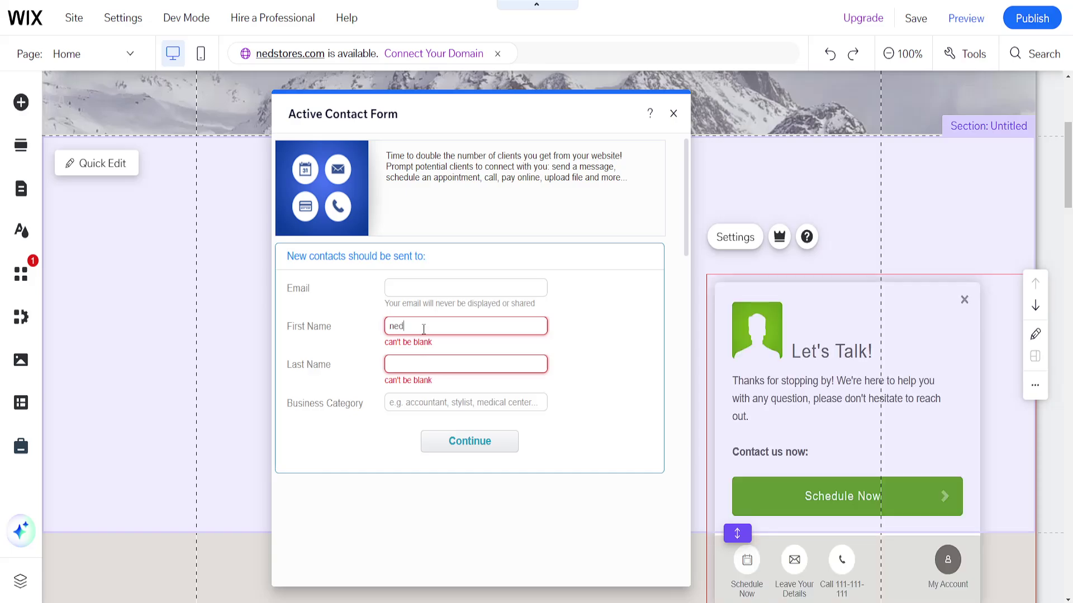
{"action": "left_click", "coordinate": [436, 366]}
{"action": "type", "text": "hed"}
{"action": "left_click", "coordinate": [459, 444]}
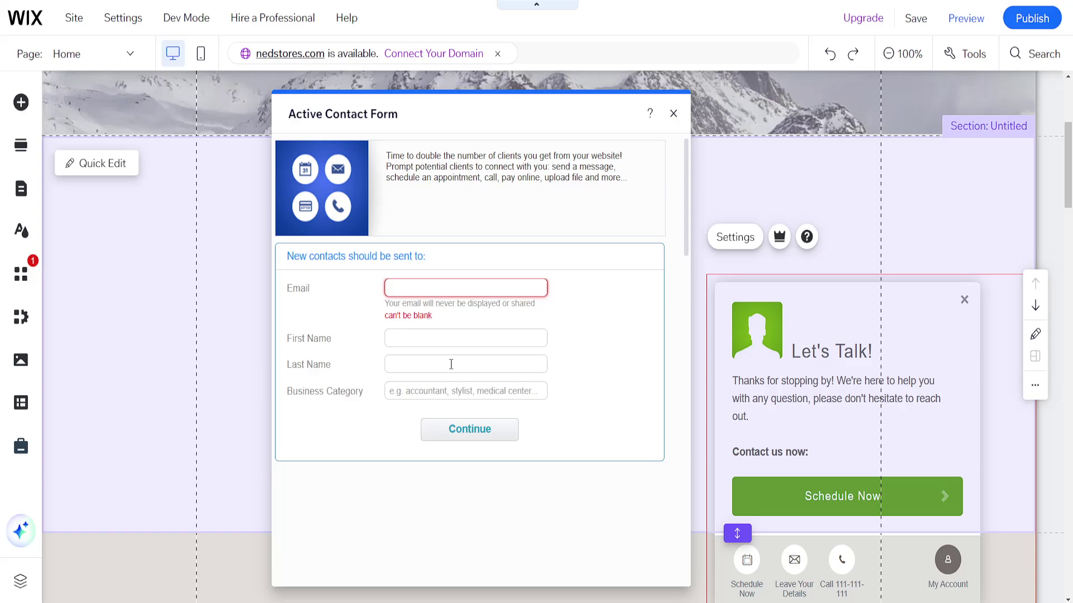
- Refill email, first name and last name from saved suggestions, then submit the completed sign-up
{"action": "left_click", "coordinate": [442, 288]}
{"action": "left_click", "coordinate": [474, 317]}
{"action": "left_click", "coordinate": [455, 338]}
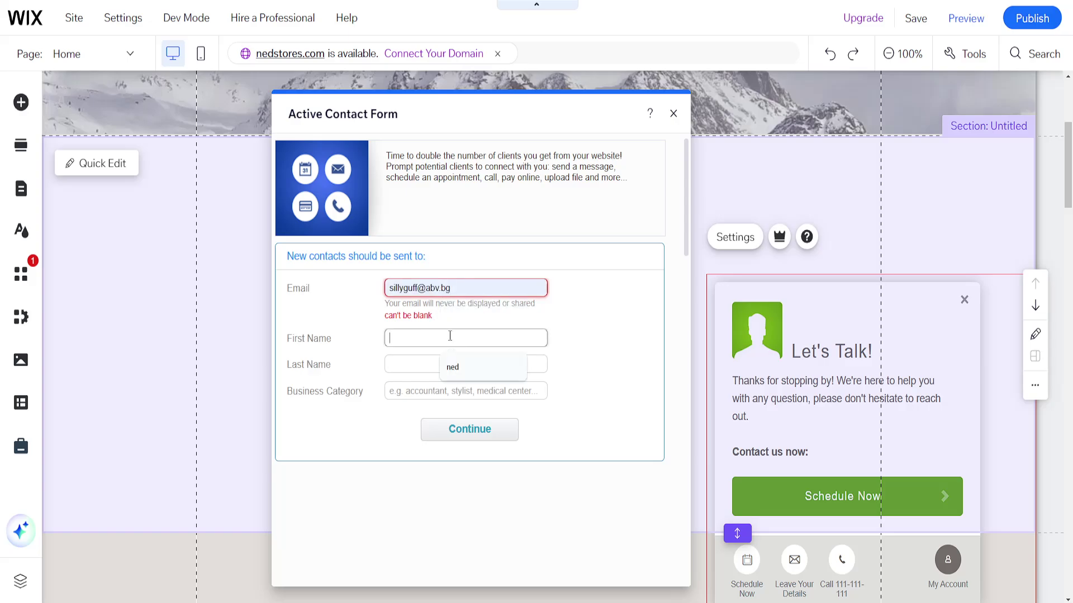
{"action": "left_click", "coordinate": [455, 366]}
{"action": "left_click", "coordinate": [455, 364]}
{"action": "left_click", "coordinate": [459, 395]}
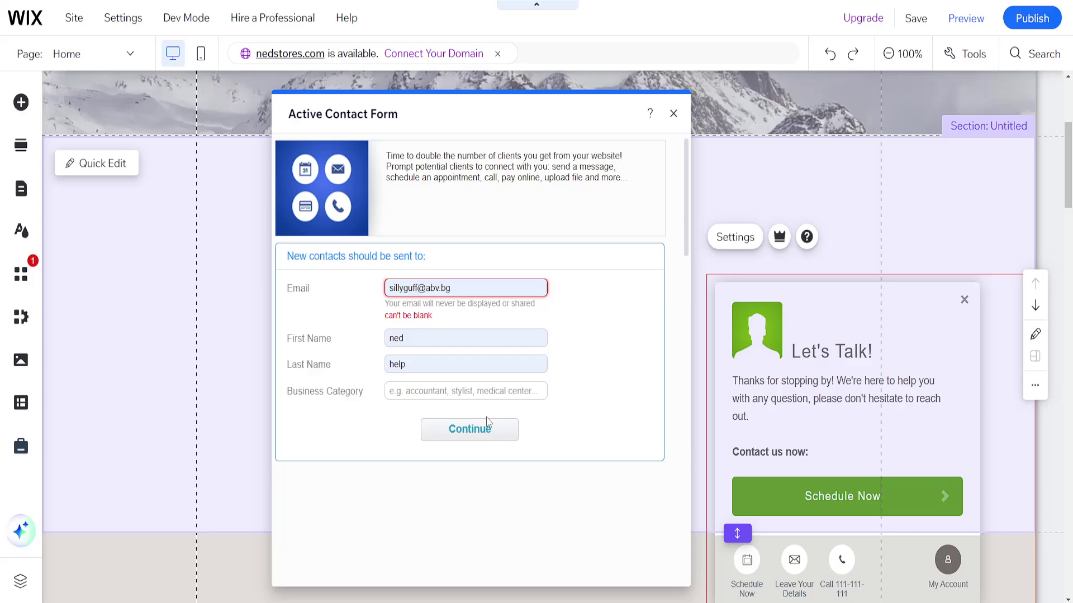
{"action": "left_click", "coordinate": [465, 431]}
{"action": "left_click", "coordinate": [502, 436]}
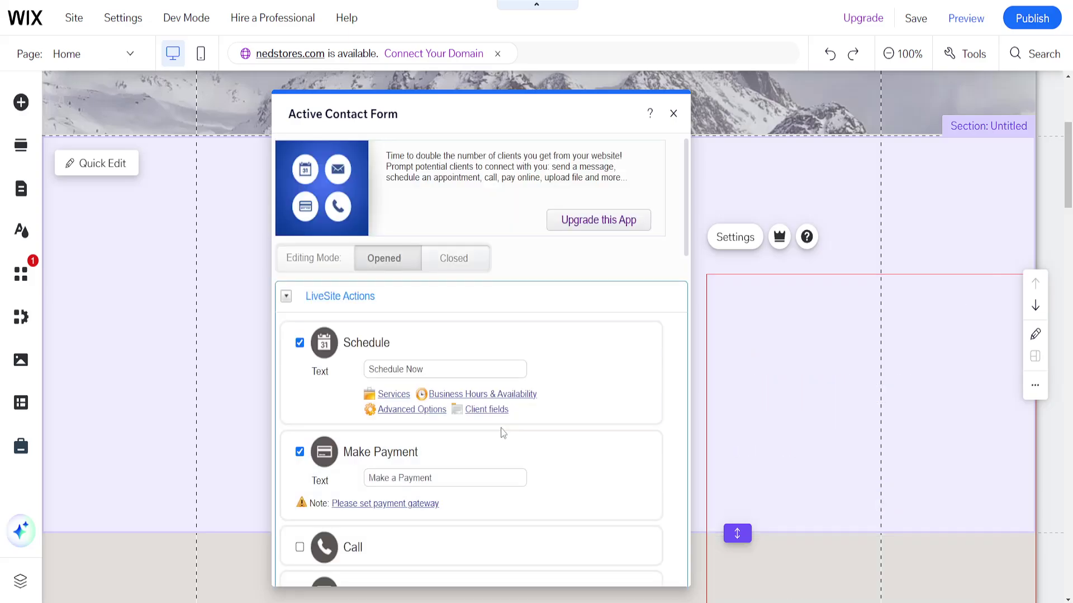
- Inspect the Schedule action's label and preview the widget collapsed, then expanded again
{"action": "triple_click", "coordinate": [448, 369]}
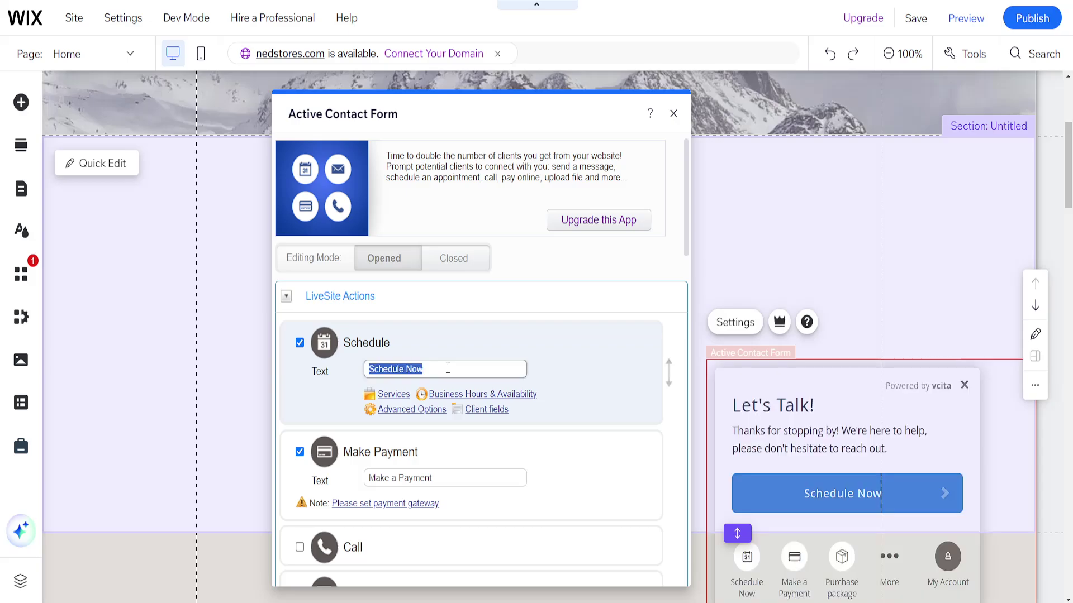
{"action": "scroll", "coordinate": [448, 369], "scroll_direction": "down", "scroll_amount": 2}
{"action": "scroll", "coordinate": [392, 420], "scroll_direction": "down", "scroll_amount": 6}
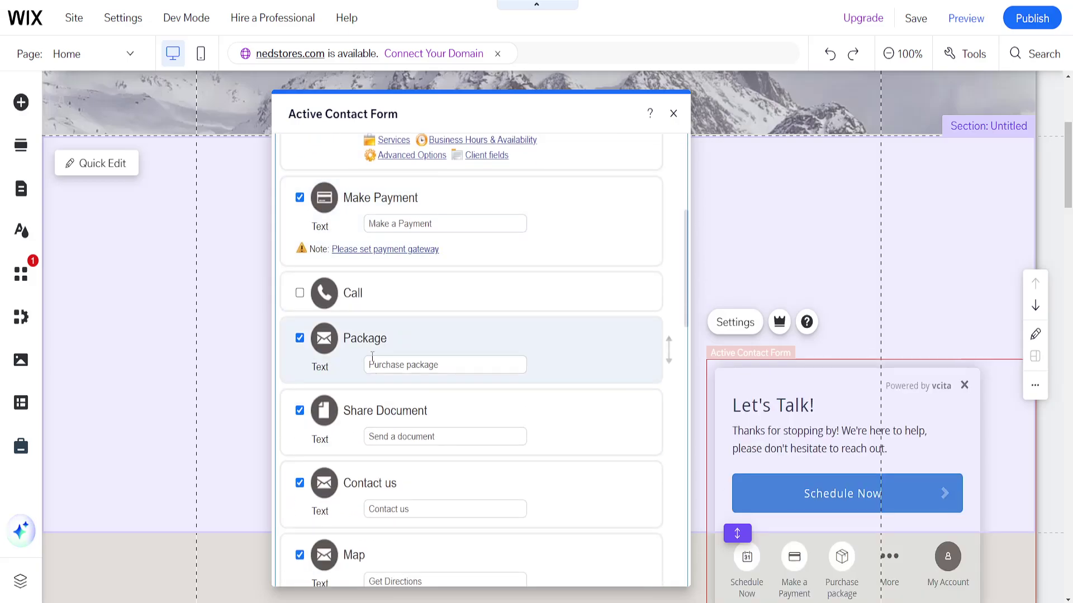
{"action": "scroll", "coordinate": [393, 350], "scroll_direction": "down", "scroll_amount": 2}
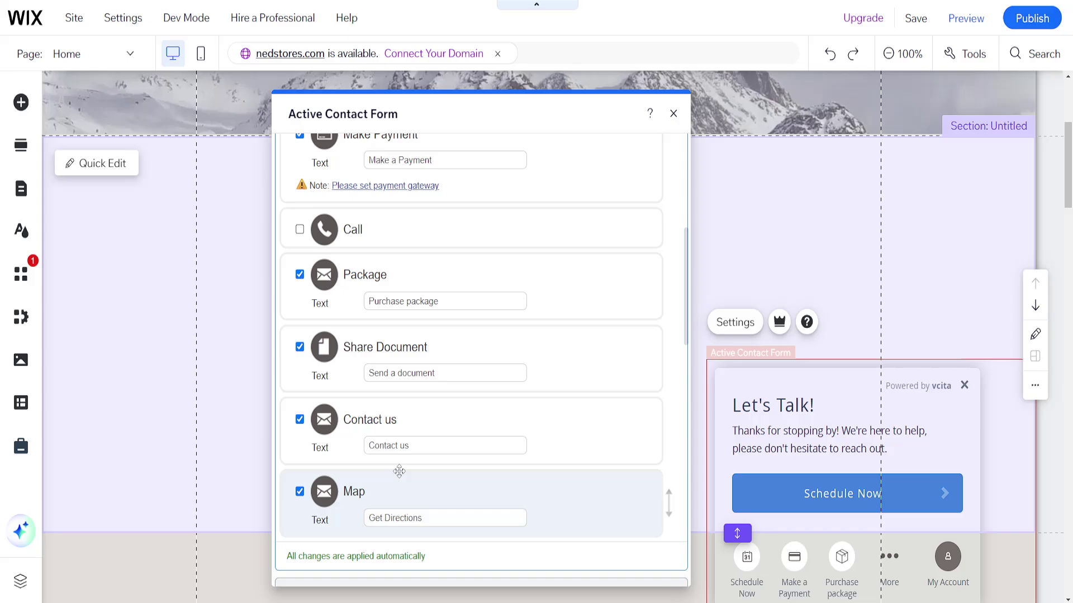
{"action": "scroll", "coordinate": [389, 514], "scroll_direction": "down", "scroll_amount": 6}
{"action": "scroll", "coordinate": [338, 383], "scroll_direction": "up", "scroll_amount": 15}
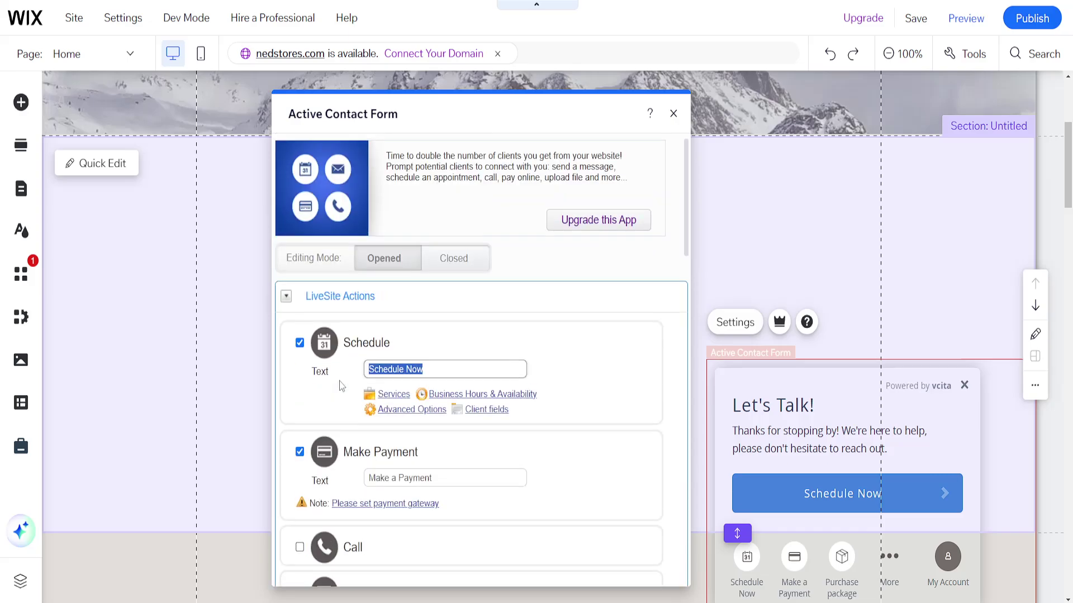
{"action": "left_click", "coordinate": [383, 261]}
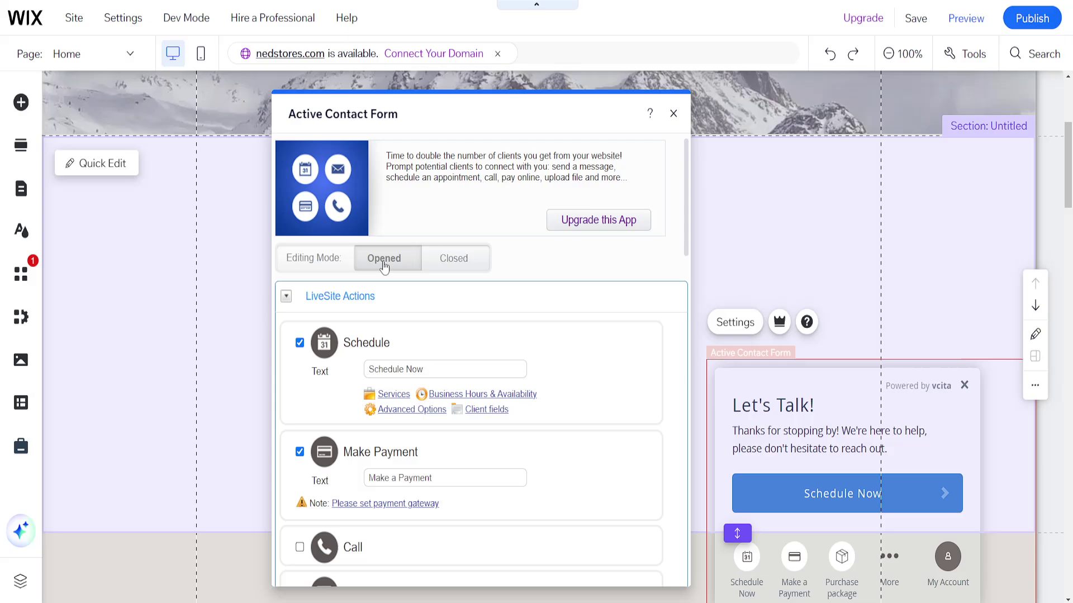
{"action": "left_click", "coordinate": [454, 262]}
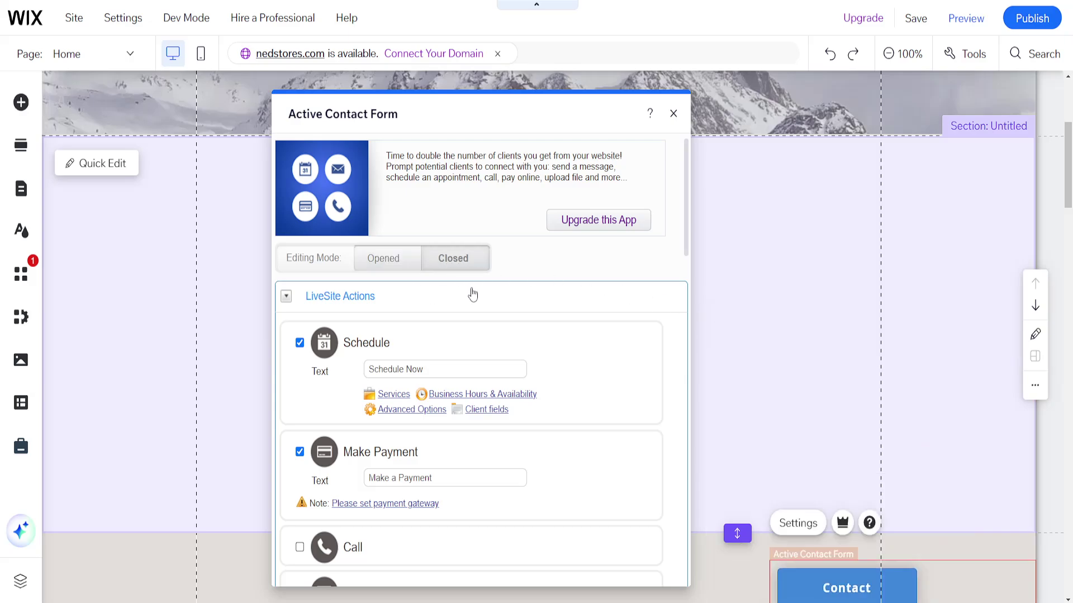
{"action": "left_click", "coordinate": [405, 269]}
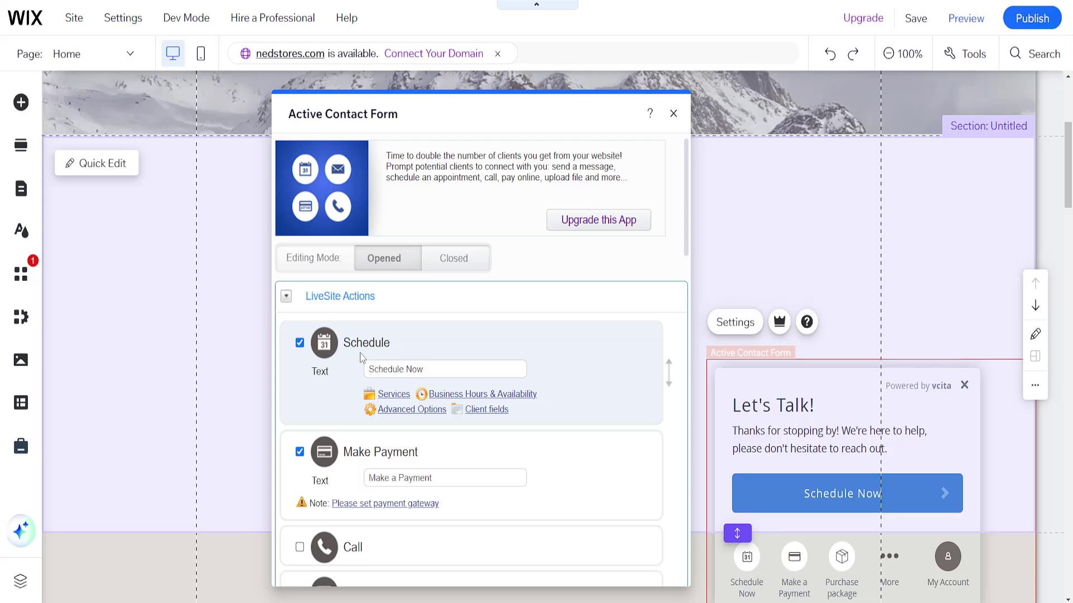
- Turn off the Schedule and Package live-site actions
{"action": "scroll", "coordinate": [303, 348], "scroll_direction": "down", "scroll_amount": 1}
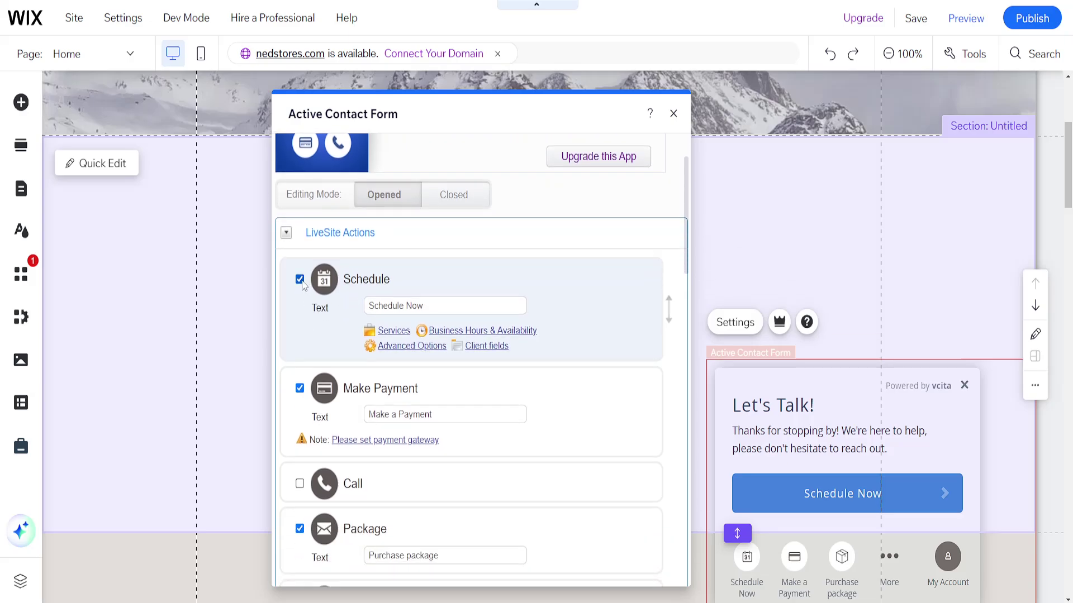
{"action": "left_click", "coordinate": [300, 280]}
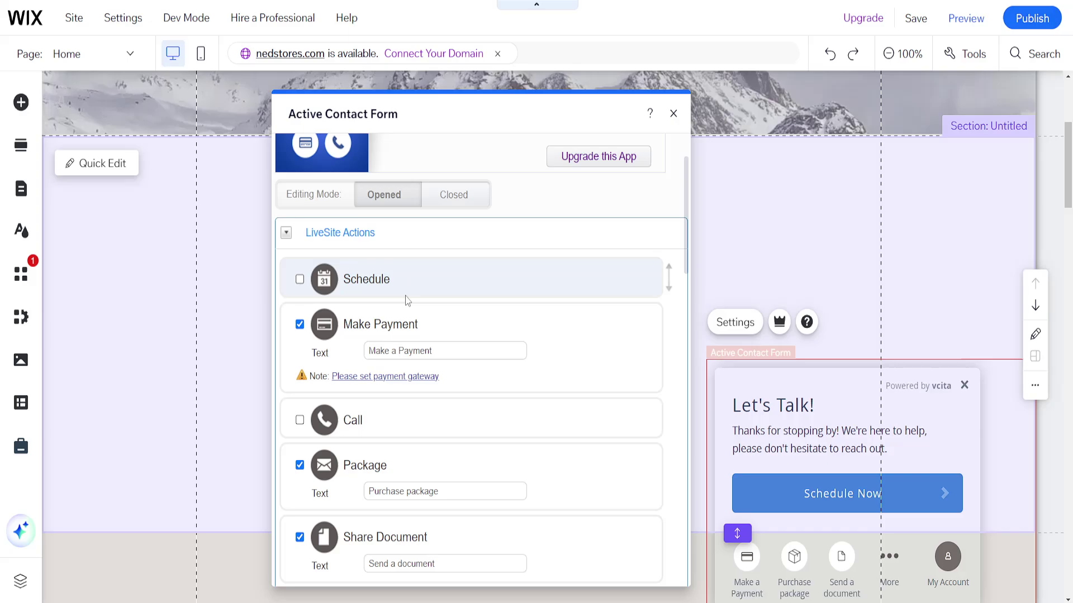
{"action": "scroll", "coordinate": [341, 366], "scroll_direction": "down", "scroll_amount": 2}
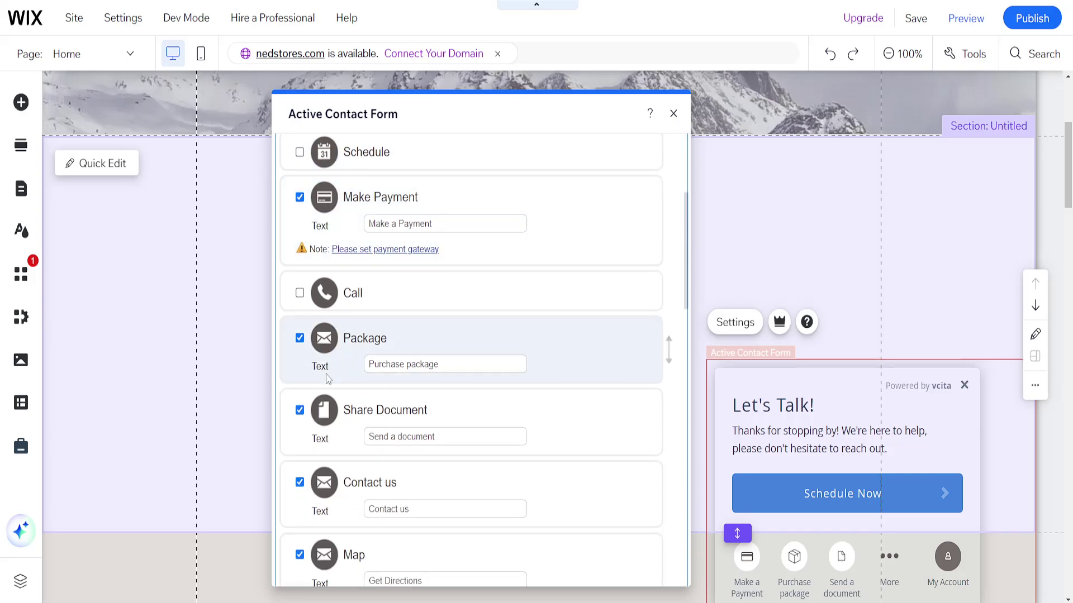
{"action": "left_click", "coordinate": [300, 339]}
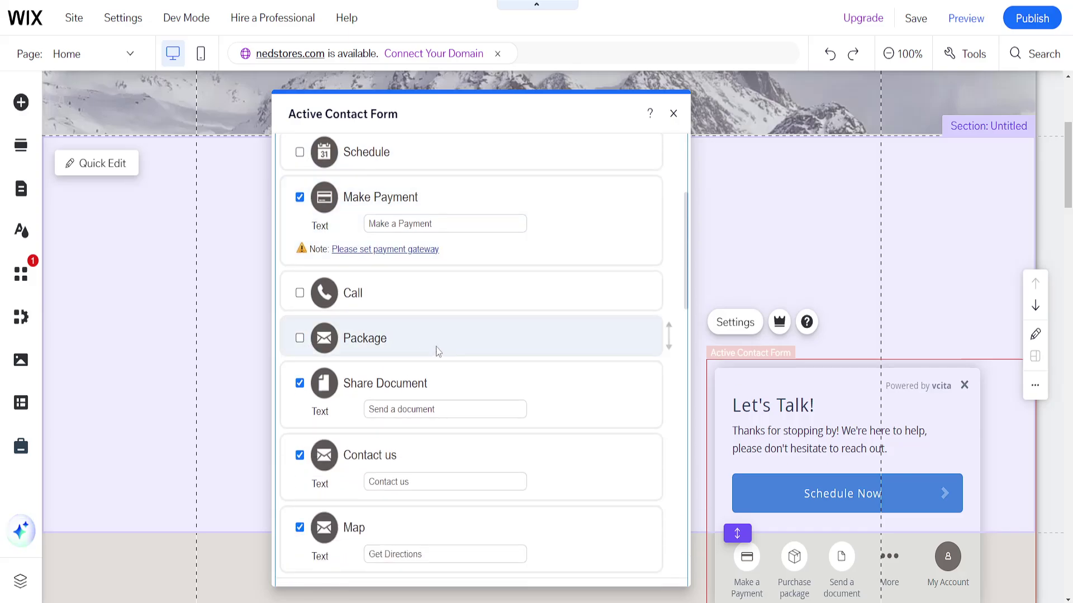
- Rename the Contact us action's text to 'GET IN TOUCH'
{"action": "scroll", "coordinate": [540, 390], "scroll_direction": "down", "scroll_amount": 3}
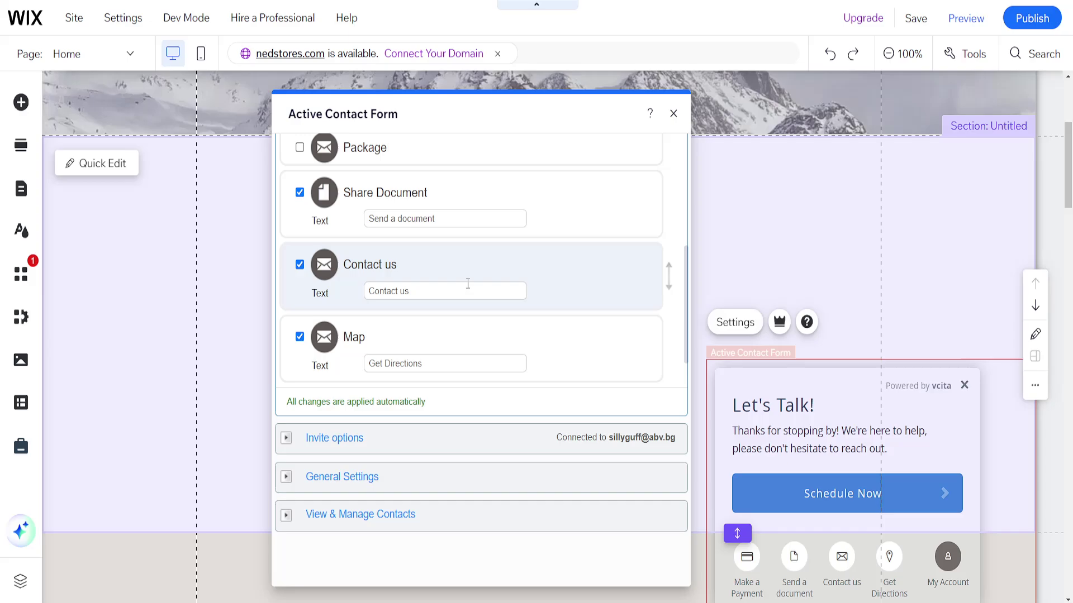
{"action": "triple_click", "coordinate": [491, 292]}
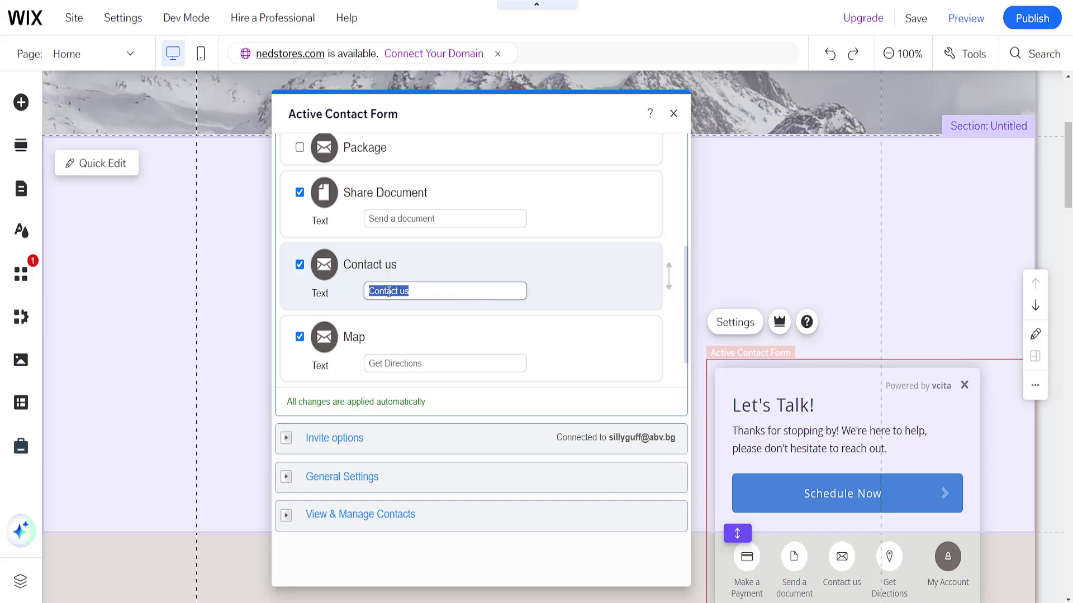
{"action": "scroll", "coordinate": [411, 318], "scroll_direction": "up", "scroll_amount": 4}
{"action": "scroll", "coordinate": [412, 318], "scroll_direction": "down", "scroll_amount": 5}
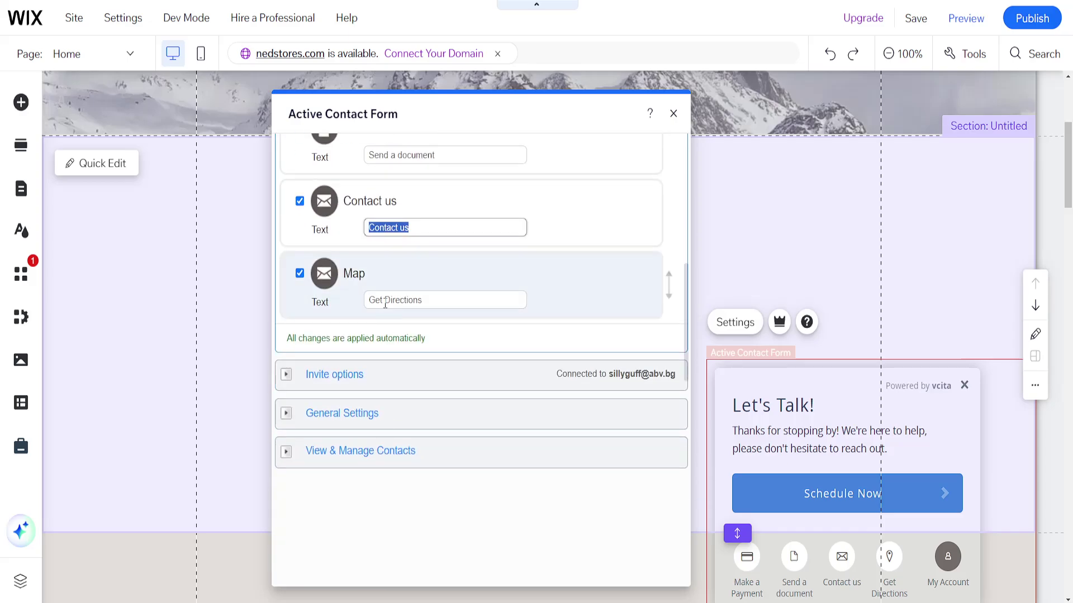
{"action": "scroll", "coordinate": [383, 307], "scroll_direction": "up", "scroll_amount": 2}
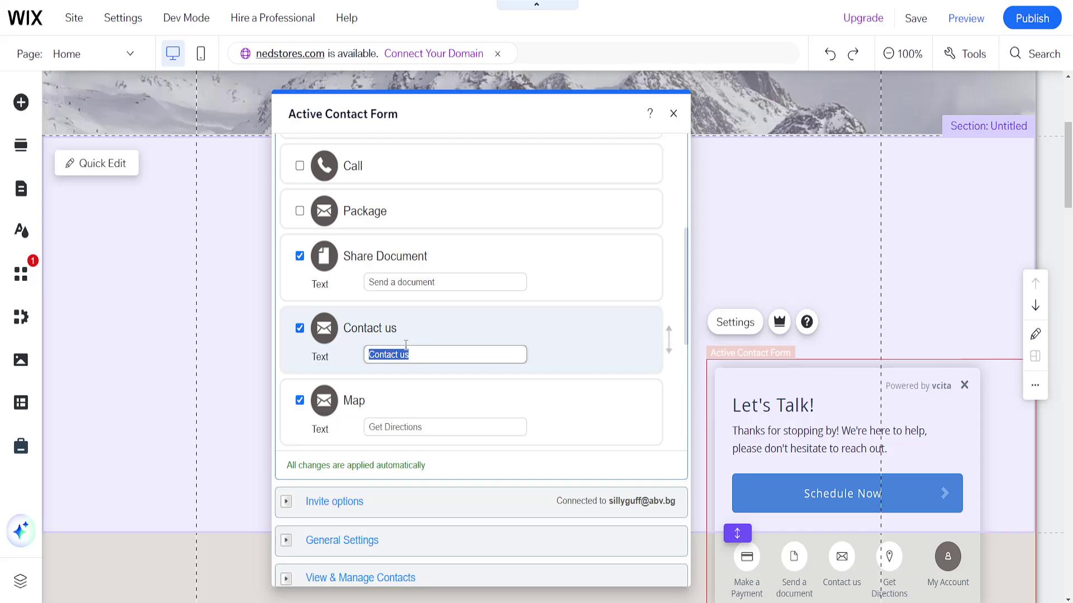
{"action": "type", "text": "GET IN TOUCH"}
{"action": "scroll", "coordinate": [481, 369], "scroll_direction": "down", "scroll_amount": 2}
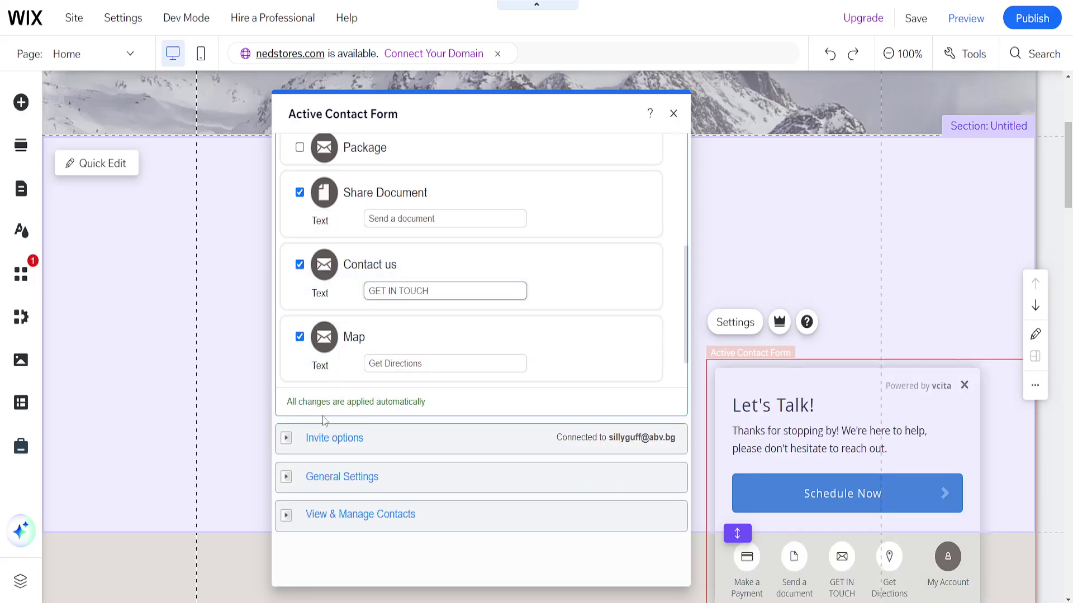
{"action": "scroll", "coordinate": [329, 380], "scroll_direction": "up", "scroll_amount": 6}
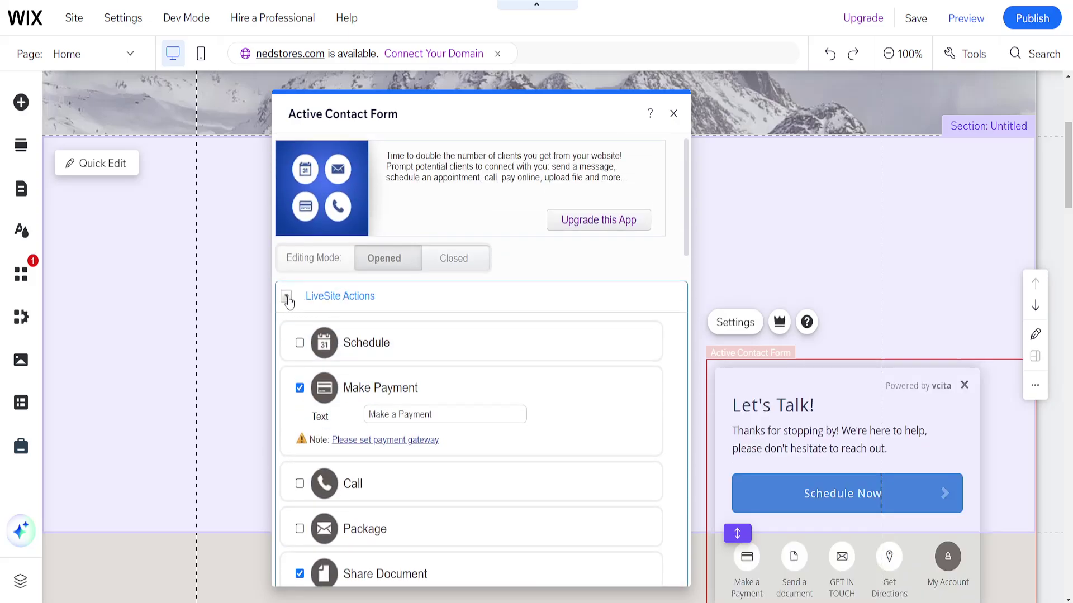
- Collapse LiveSite Actions, review the Invite options message, then collapse Invite options
{"action": "left_click", "coordinate": [286, 296]}
{"action": "left_click", "coordinate": [286, 334]}
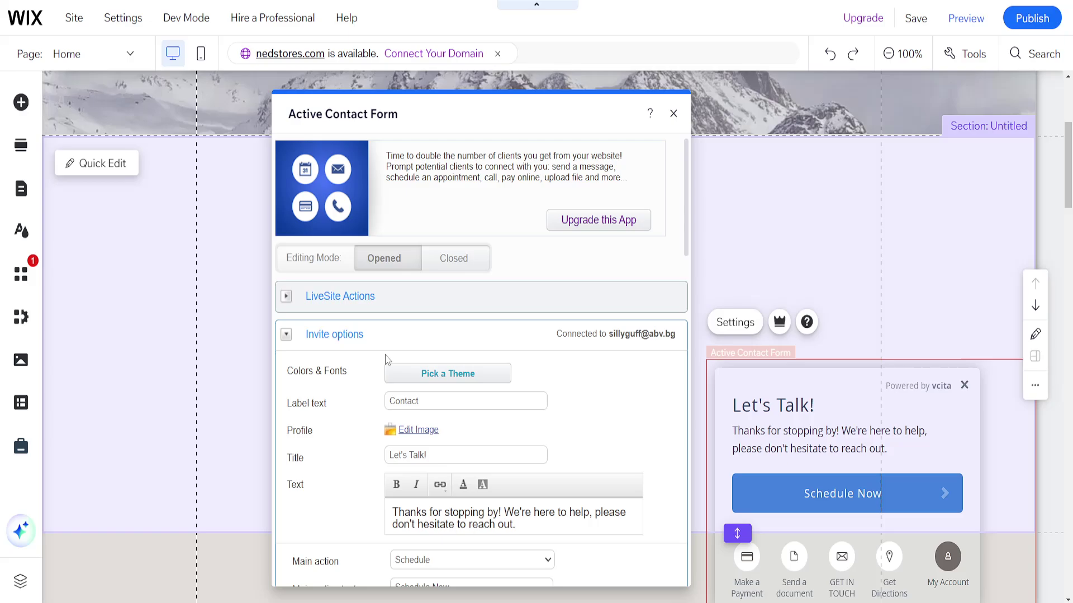
{"action": "scroll", "coordinate": [385, 360], "scroll_direction": "down", "scroll_amount": 1}
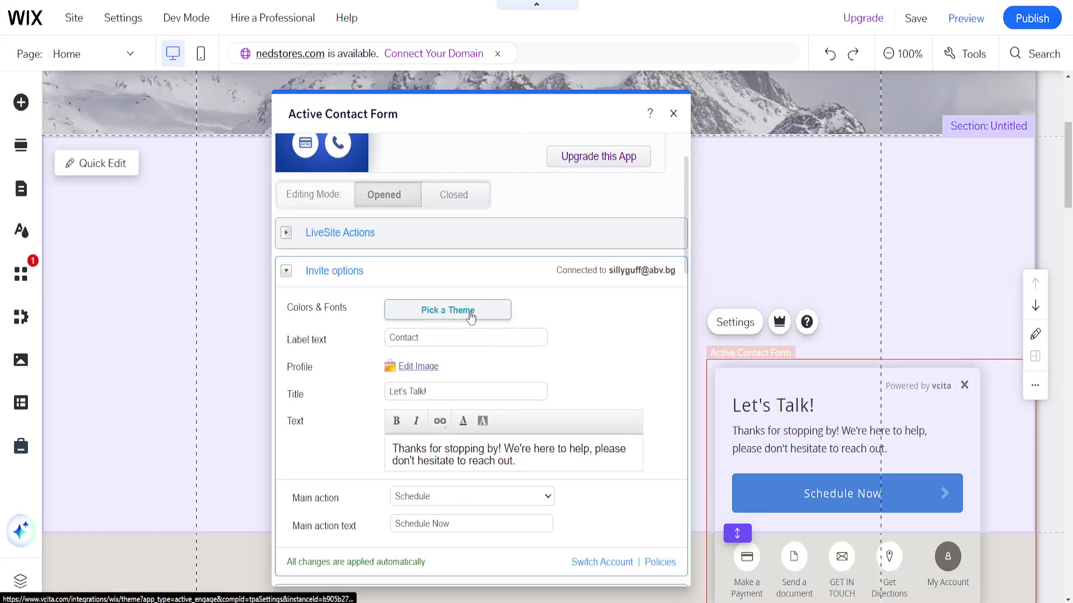
{"action": "scroll", "coordinate": [446, 340], "scroll_direction": "down", "scroll_amount": 2}
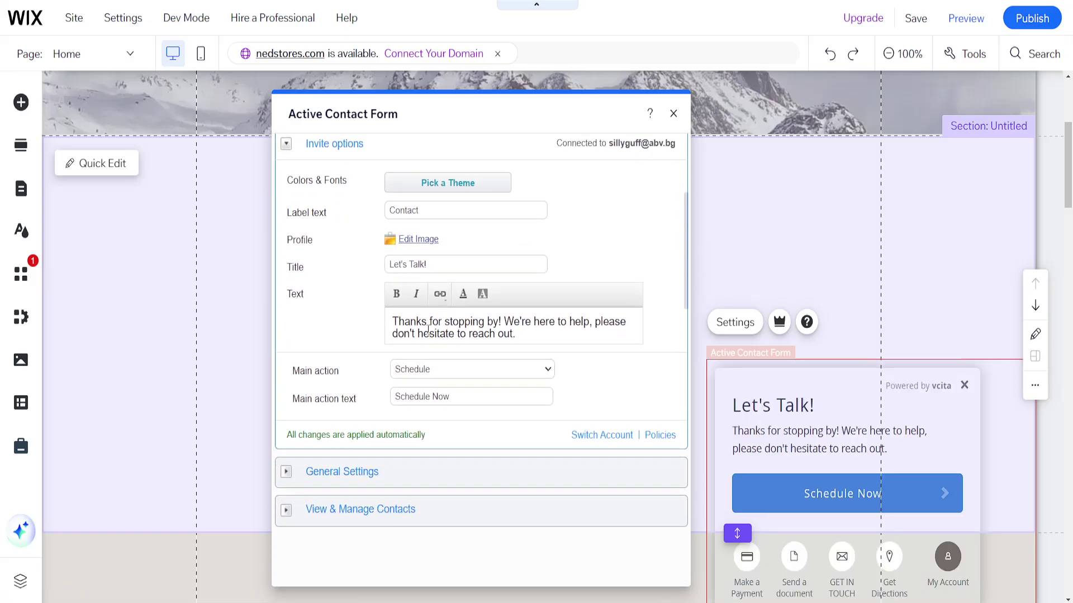
{"action": "left_click_drag", "start_coordinate": [393, 322], "coordinate": [515, 334]}
{"action": "left_click", "coordinate": [549, 329]}
{"action": "left_click_drag", "start_coordinate": [515, 334], "coordinate": [392, 321]}
{"action": "left_click", "coordinate": [559, 332]}
{"action": "scroll", "coordinate": [582, 338], "scroll_direction": "up", "scroll_amount": 3}
{"action": "scroll", "coordinate": [582, 337], "scroll_direction": "up", "scroll_amount": 1}
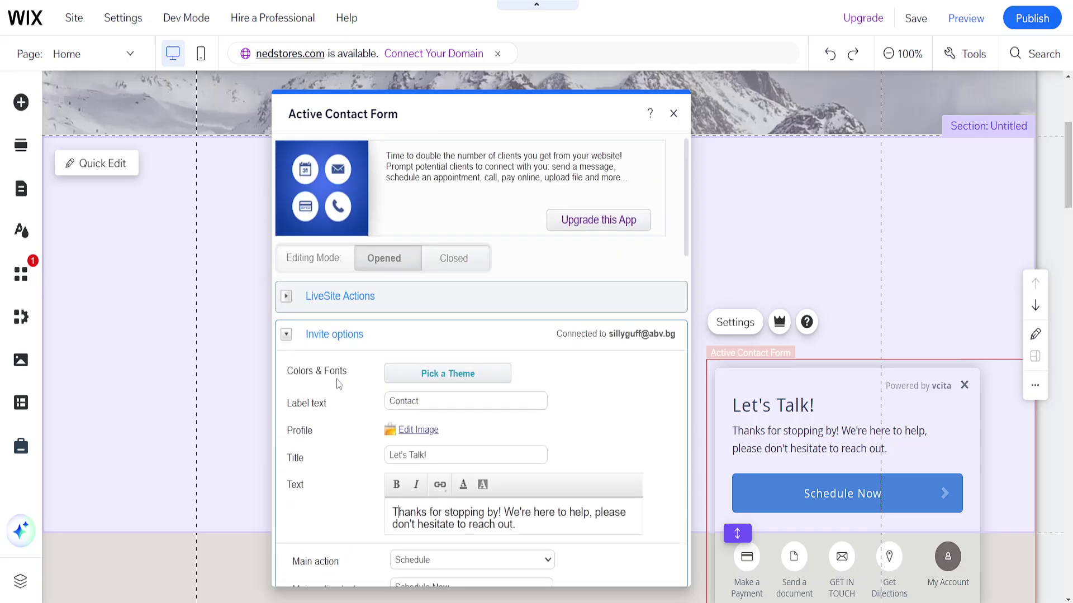
{"action": "left_click", "coordinate": [288, 338]}
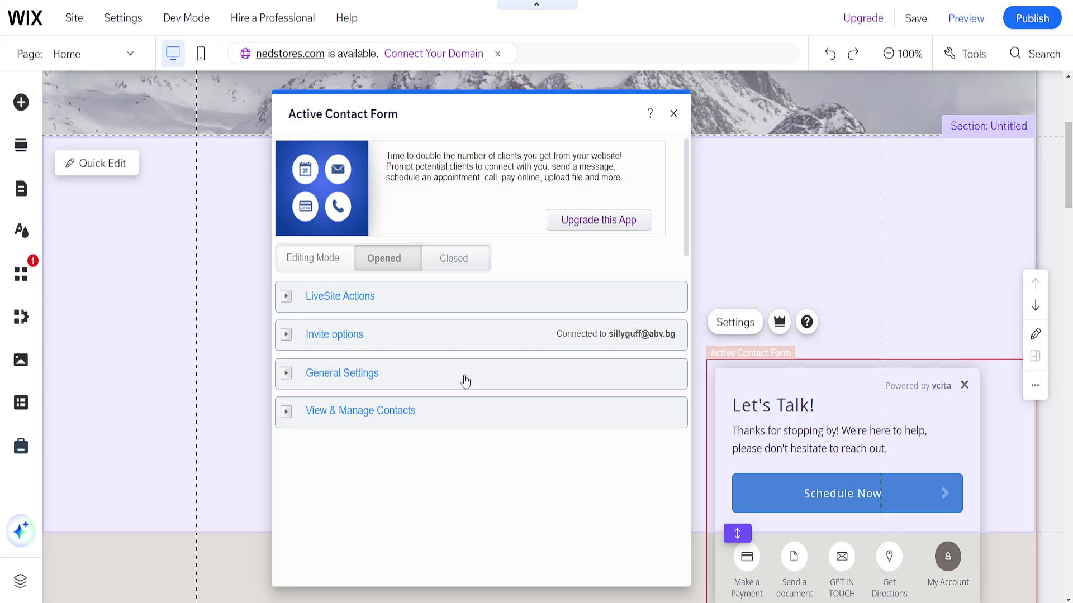
- Expand General Settings and set the automatic display delay to 10 seconds
{"action": "left_click", "coordinate": [318, 381]}
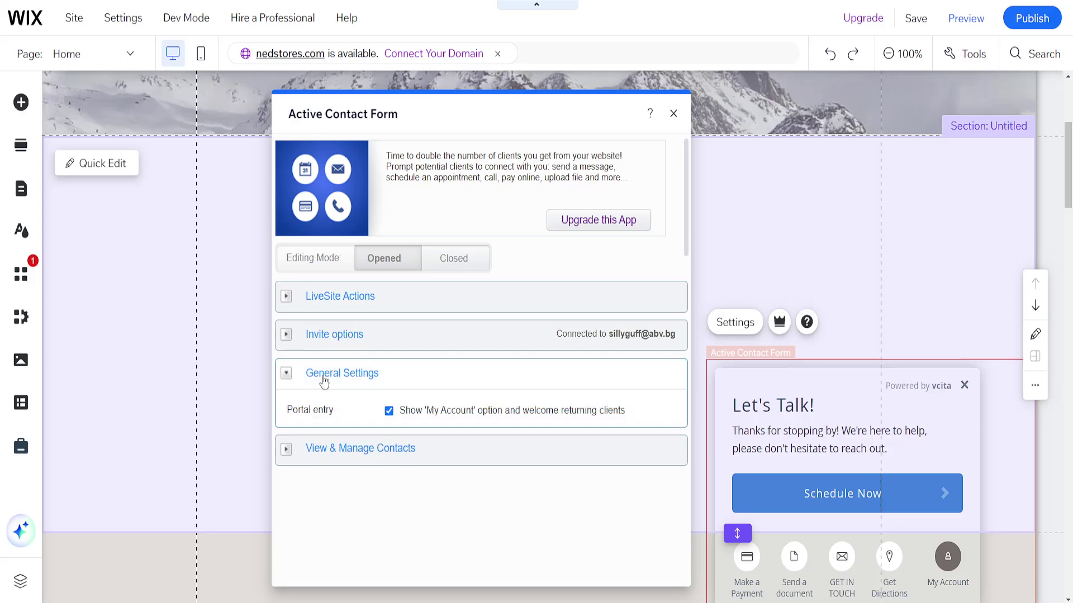
{"action": "scroll", "coordinate": [452, 377], "scroll_direction": "down", "scroll_amount": 2}
{"action": "scroll", "coordinate": [402, 374], "scroll_direction": "down", "scroll_amount": 3}
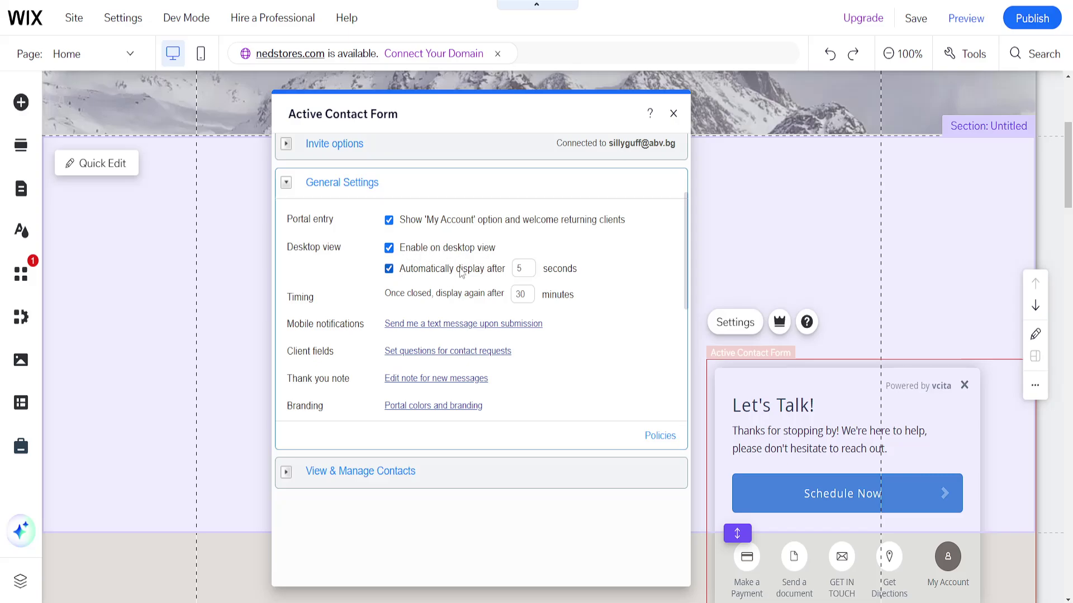
{"action": "left_click", "coordinate": [526, 271]}
{"action": "type", "text": "10"}
{"action": "left_click", "coordinate": [622, 271]}
- Change the redisplay-after-closing interval from 30 to 5 minutes
{"action": "left_click_drag", "start_coordinate": [396, 293], "coordinate": [469, 295]}
{"action": "left_click", "coordinate": [527, 299]}
{"action": "left_click", "coordinate": [633, 293]}
{"action": "left_click", "coordinate": [528, 295]}
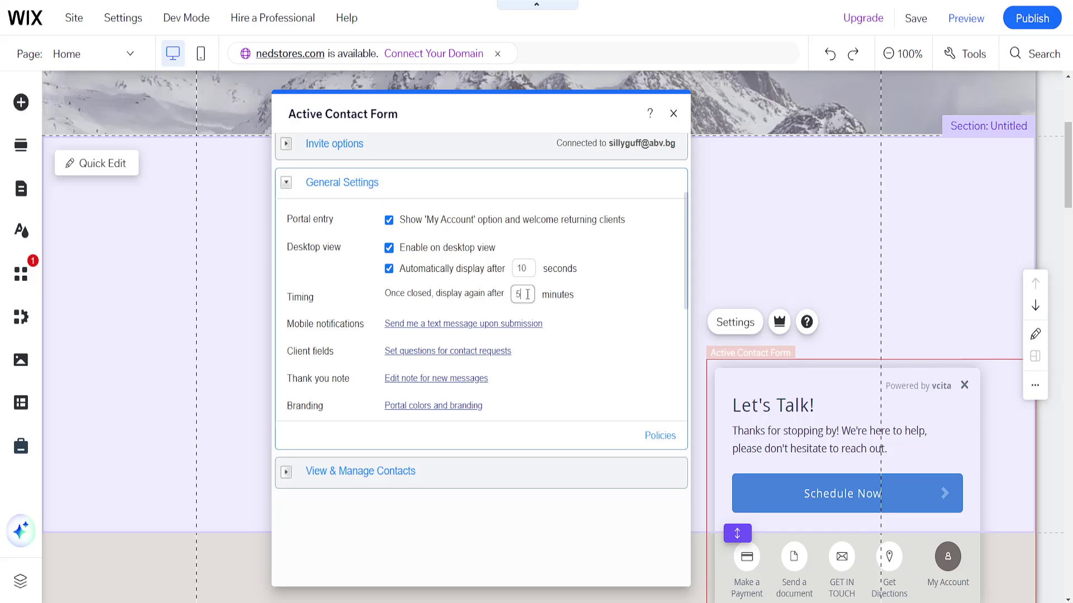
{"action": "left_click", "coordinate": [622, 308]}
{"action": "scroll", "coordinate": [426, 367], "scroll_direction": "down", "scroll_amount": 4}
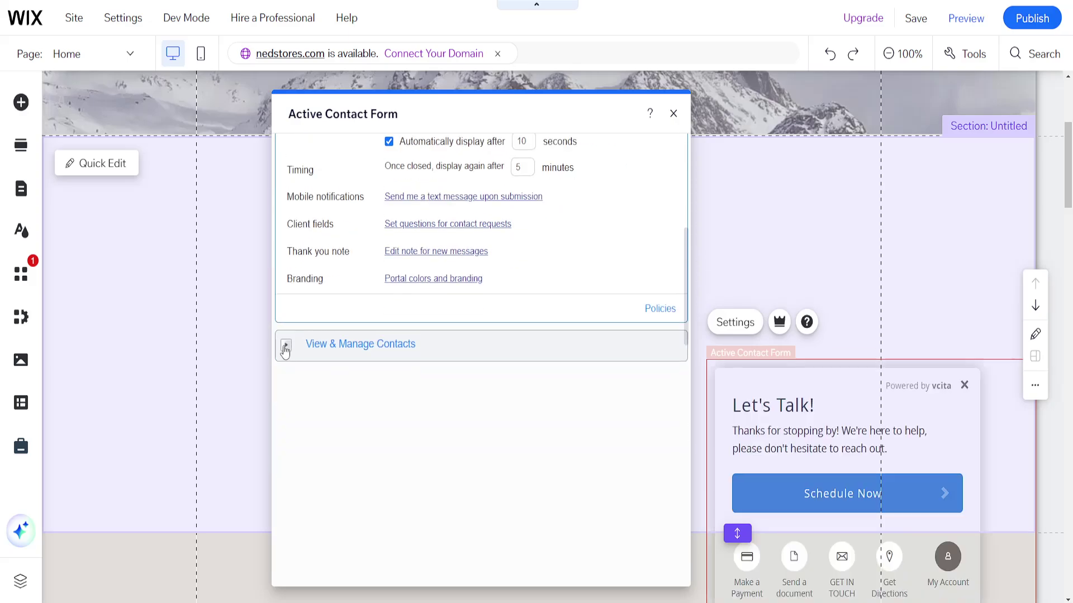
- Expand View & Manage Contacts to review its checklist, then collapse it again
{"action": "left_click", "coordinate": [286, 347]}
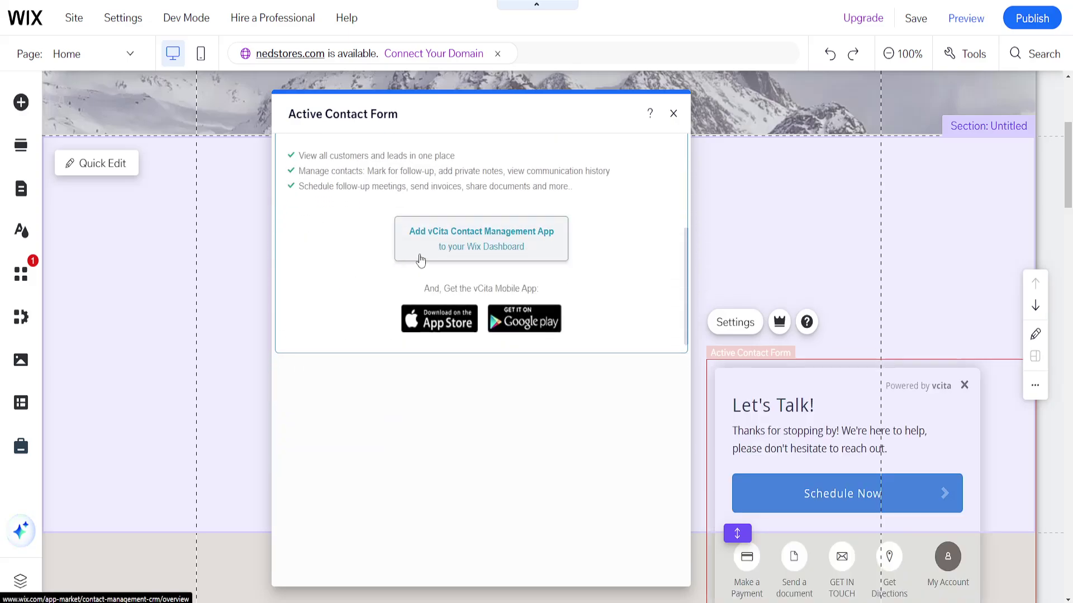
{"action": "scroll", "coordinate": [421, 260], "scroll_direction": "up", "scroll_amount": 3}
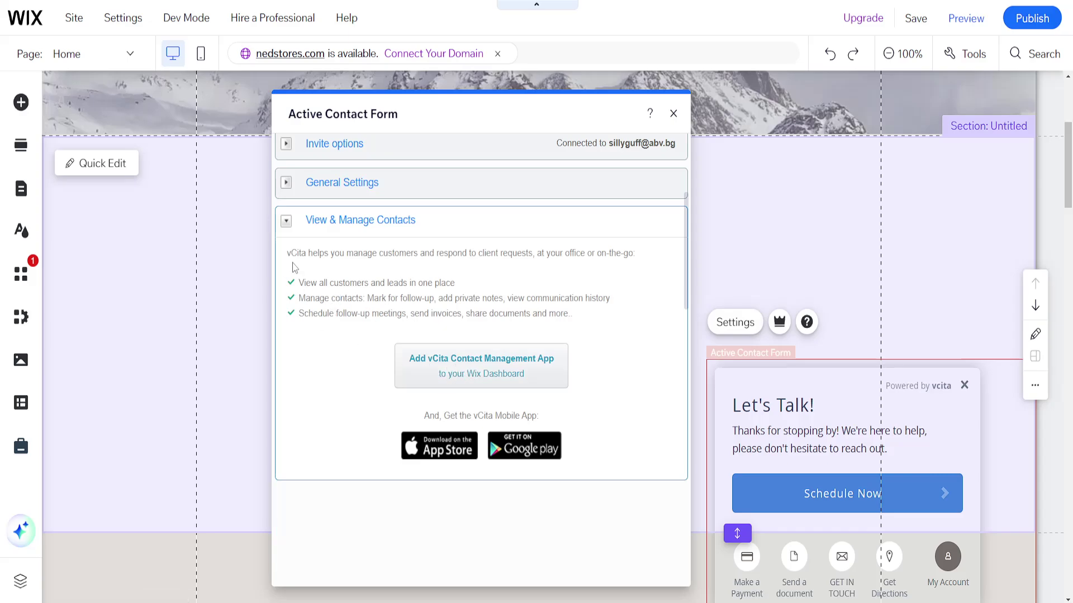
{"action": "left_click_drag", "start_coordinate": [294, 267], "coordinate": [605, 313]}
{"action": "left_click", "coordinate": [582, 304]}
{"action": "scroll", "coordinate": [581, 304], "scroll_direction": "up", "scroll_amount": 4}
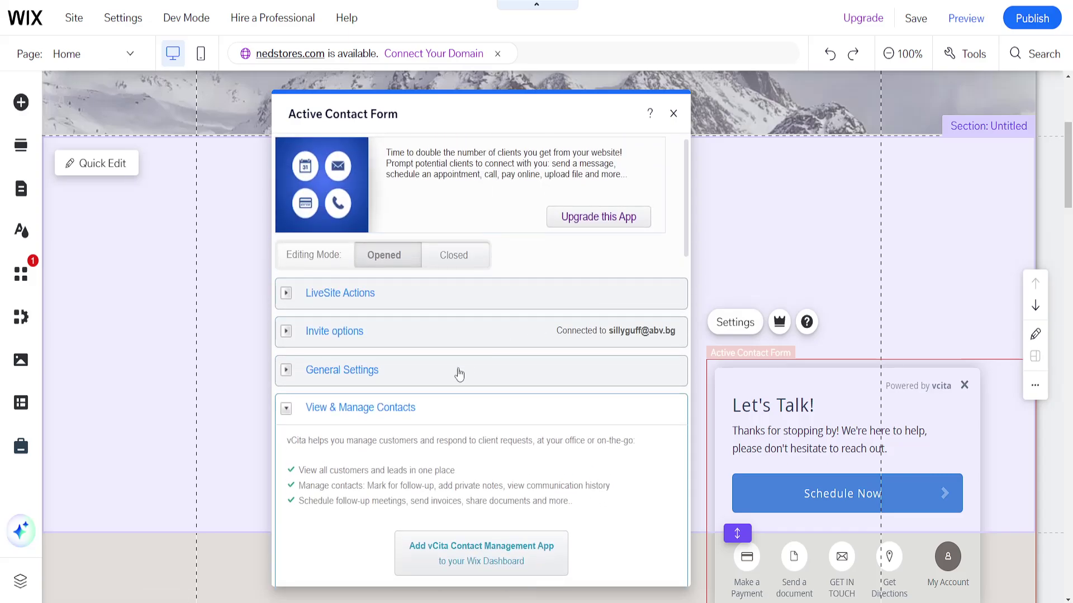
{"action": "left_click", "coordinate": [286, 411]}
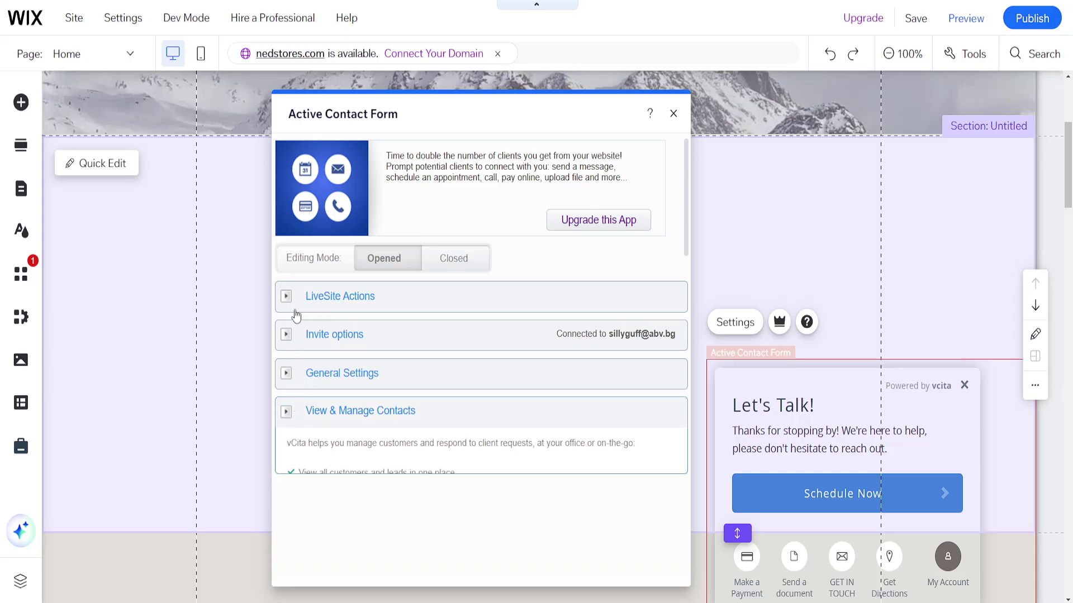
- Reopen LiveSite Actions to check Make a Payment, then close the settings panel
{"action": "left_click", "coordinate": [286, 296]}
{"action": "scroll", "coordinate": [491, 371], "scroll_direction": "down", "scroll_amount": 4}
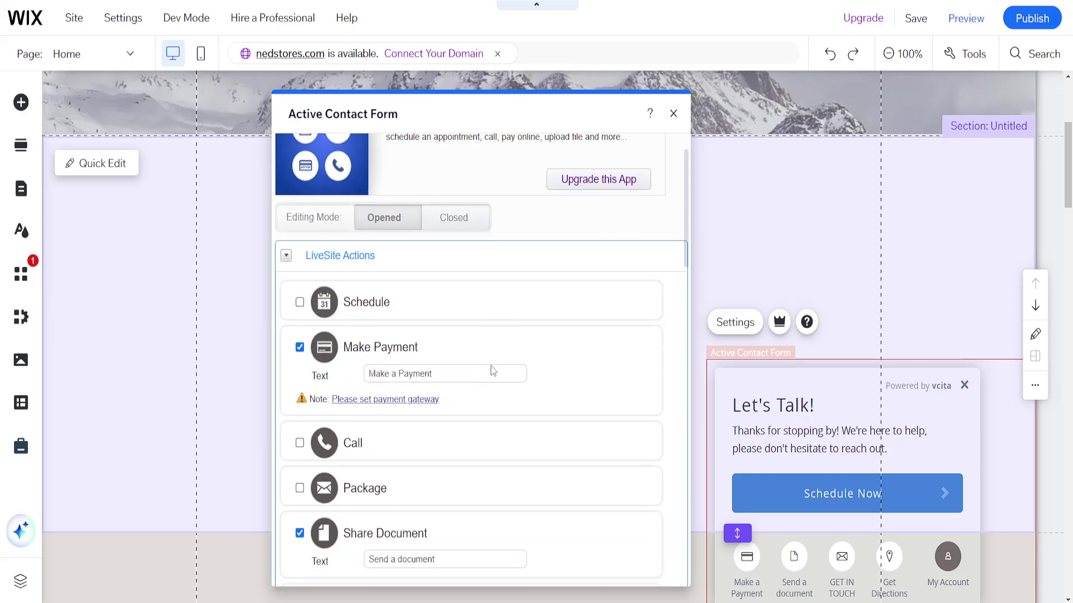
{"action": "left_click", "coordinate": [483, 230]}
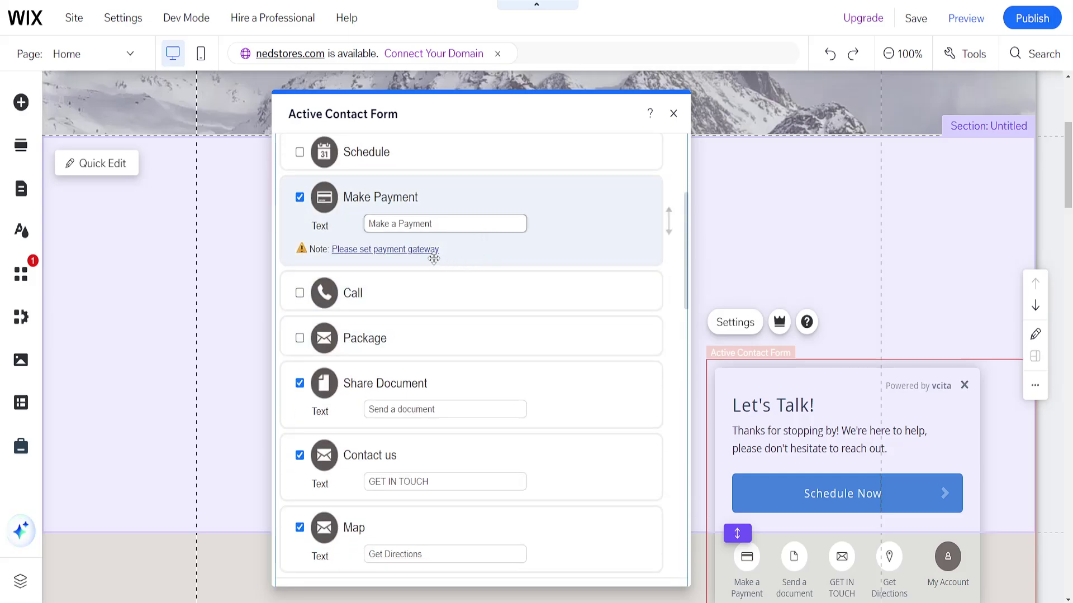
{"action": "scroll", "coordinate": [413, 256], "scroll_direction": "up", "scroll_amount": 3}
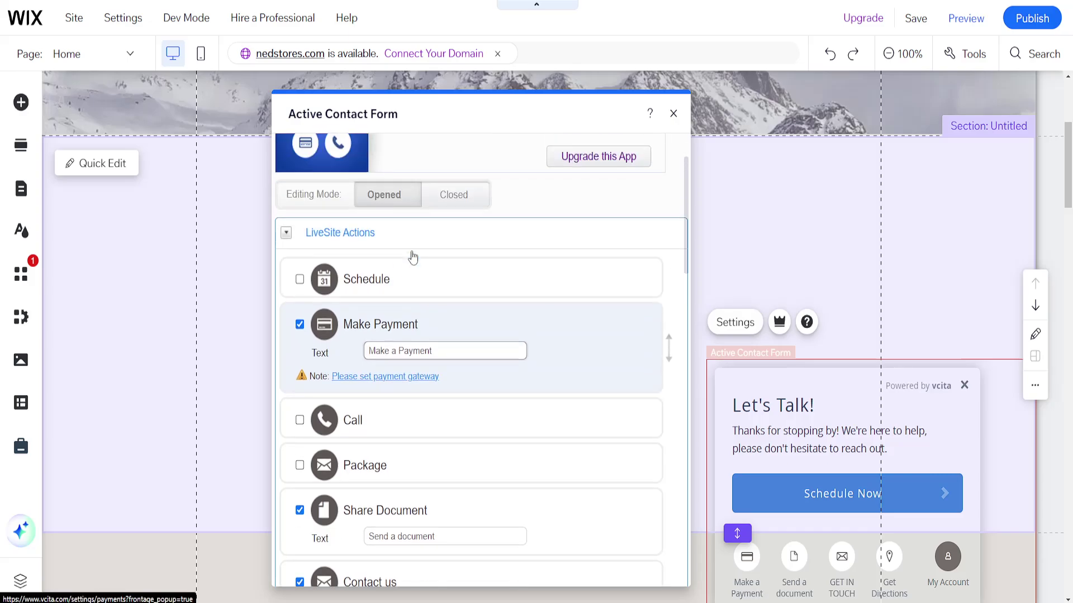
{"action": "left_click", "coordinate": [674, 115]}
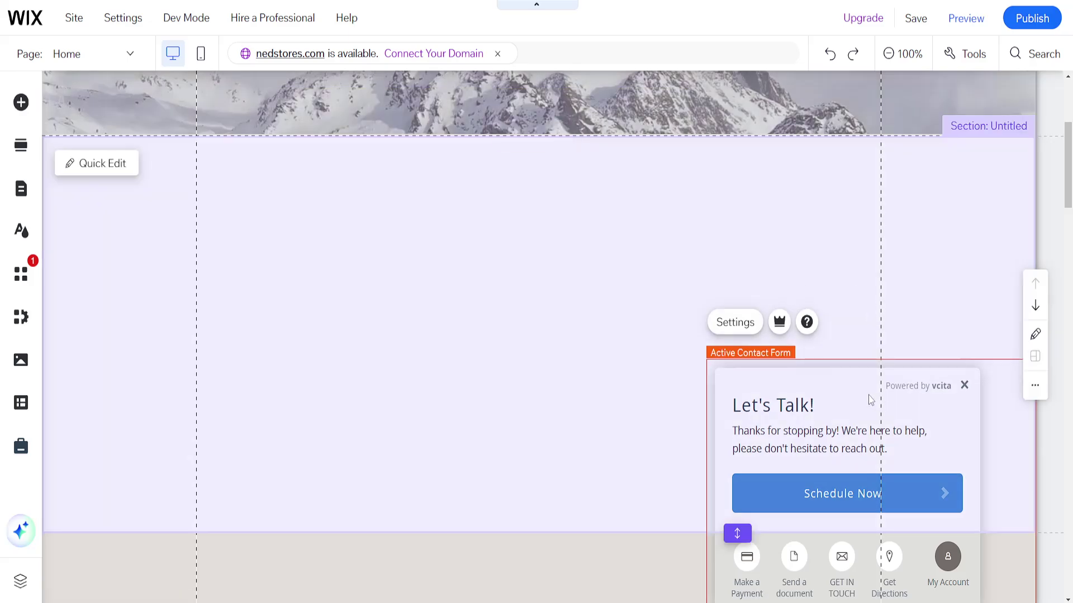